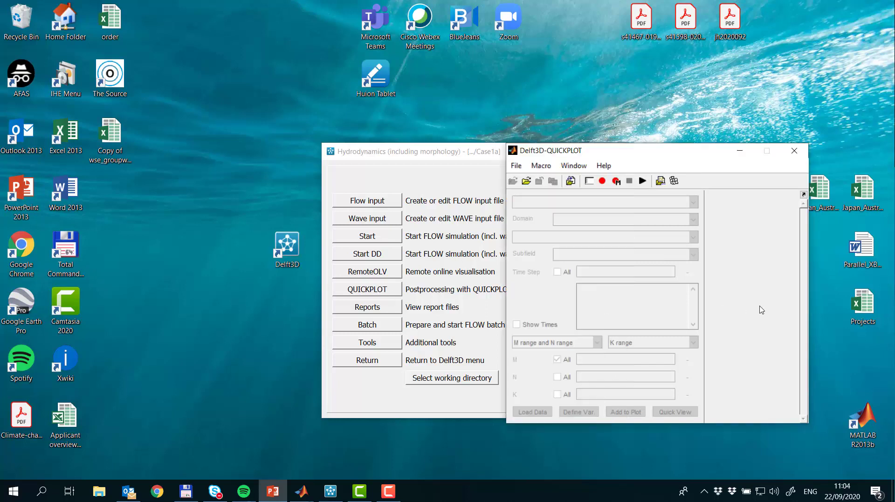
Open the output files trih-case1.dat and trim-case1.dat from the Case1a folder
drag(665, 153, 486, 140)
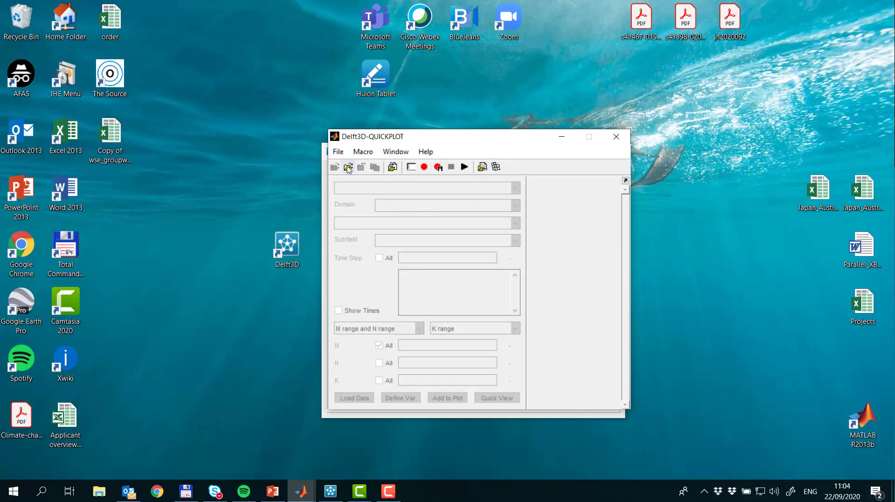
click(348, 168)
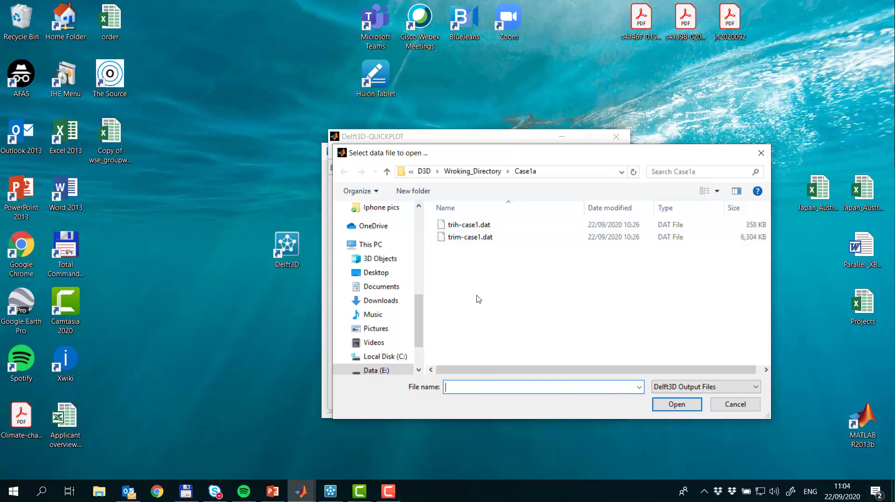
click(475, 227)
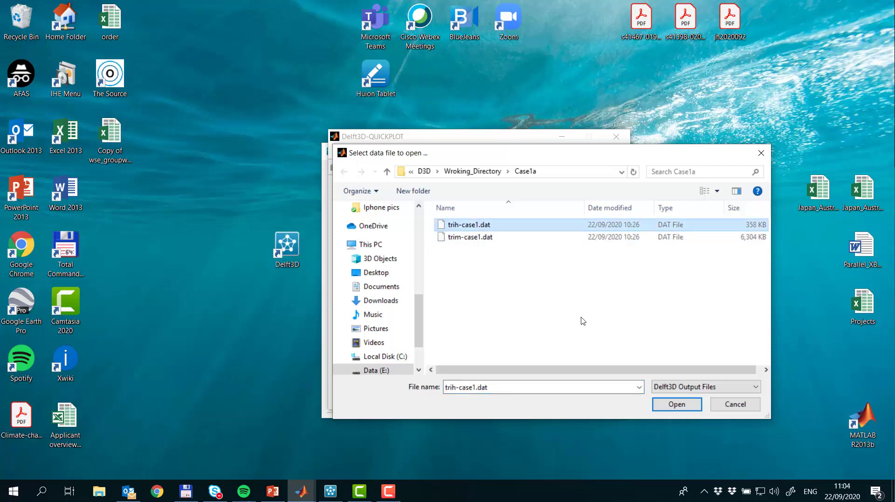
click(676, 405)
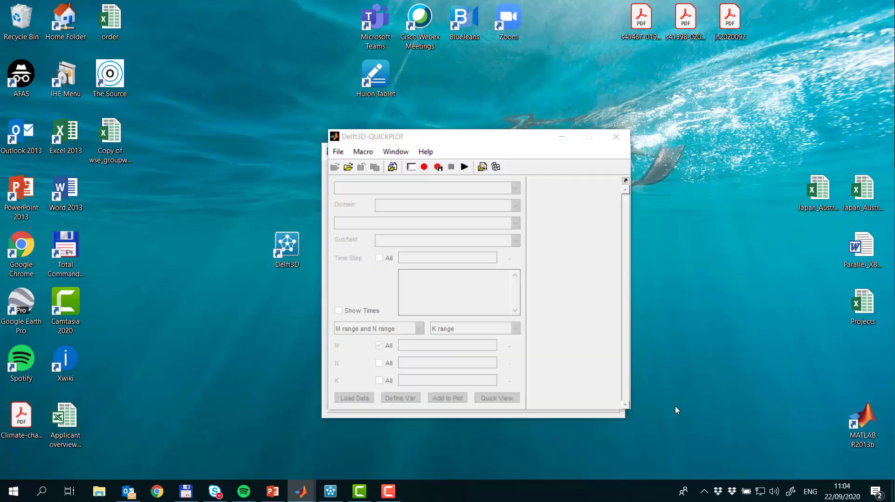
click(349, 167)
click(469, 237)
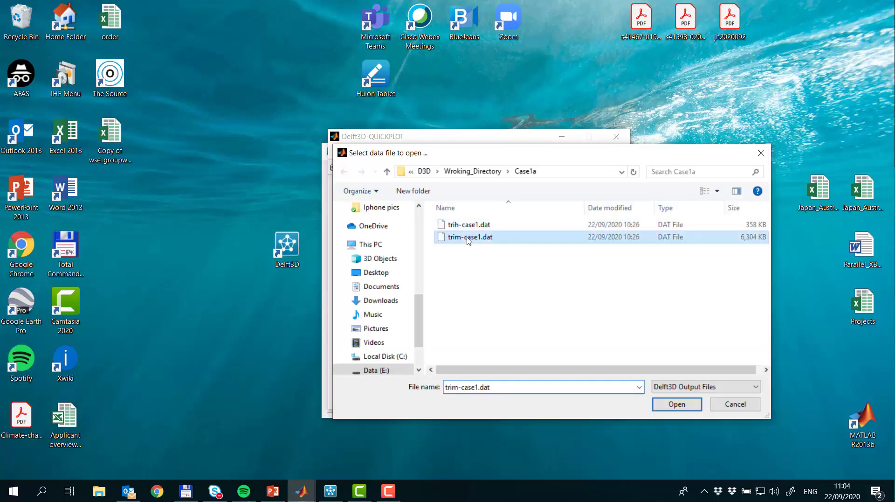
click(676, 404)
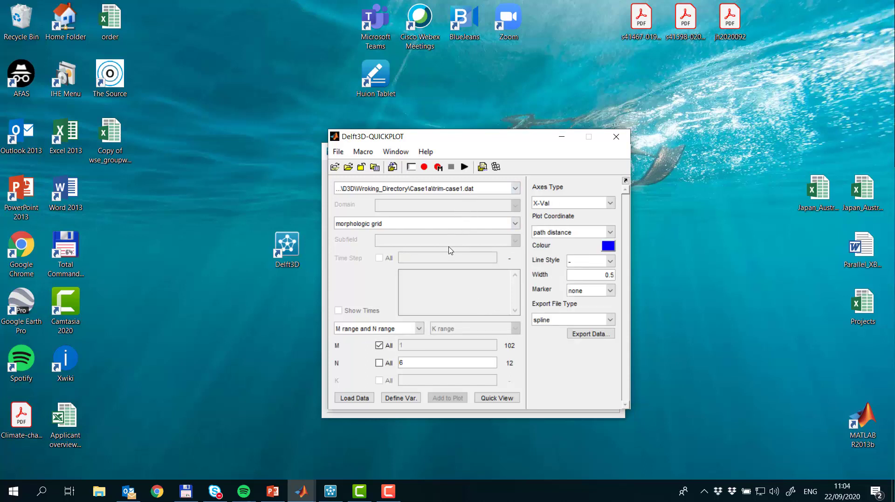
Select bed level in water level points from trim-case1.dat and include all N grid indices
click(422, 224)
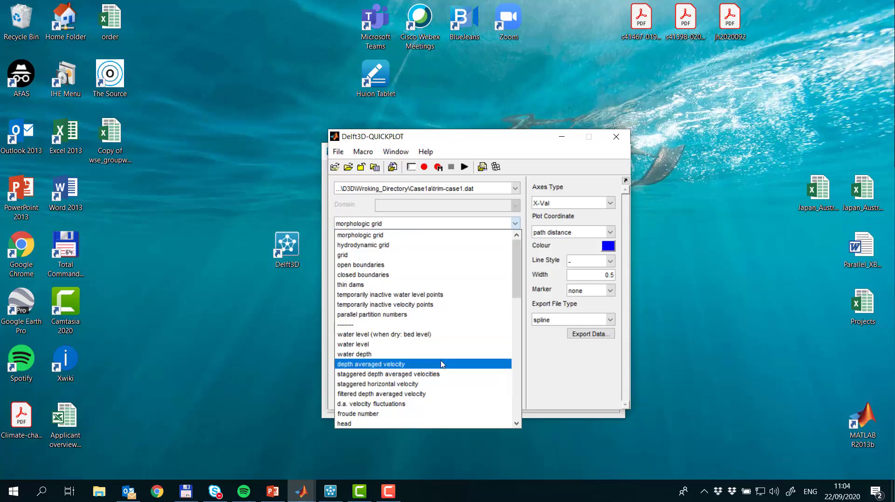
scroll(442, 362, down, 5)
scroll(442, 363, down, 6)
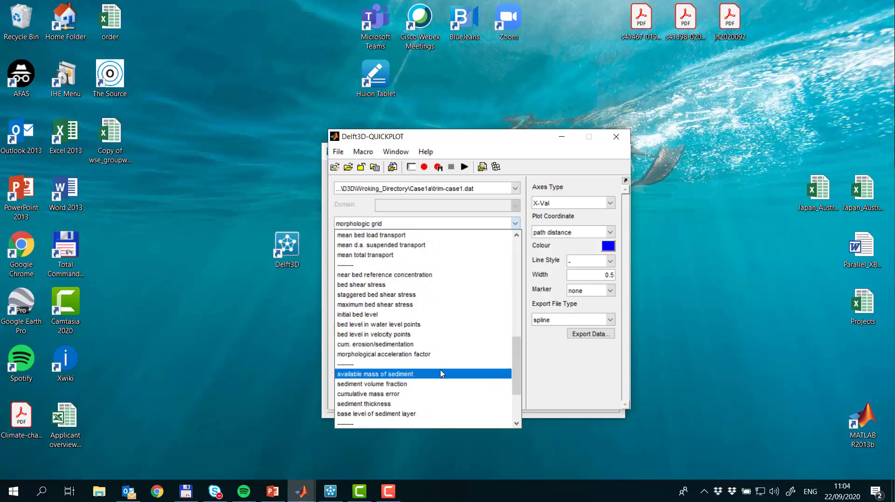
click(439, 324)
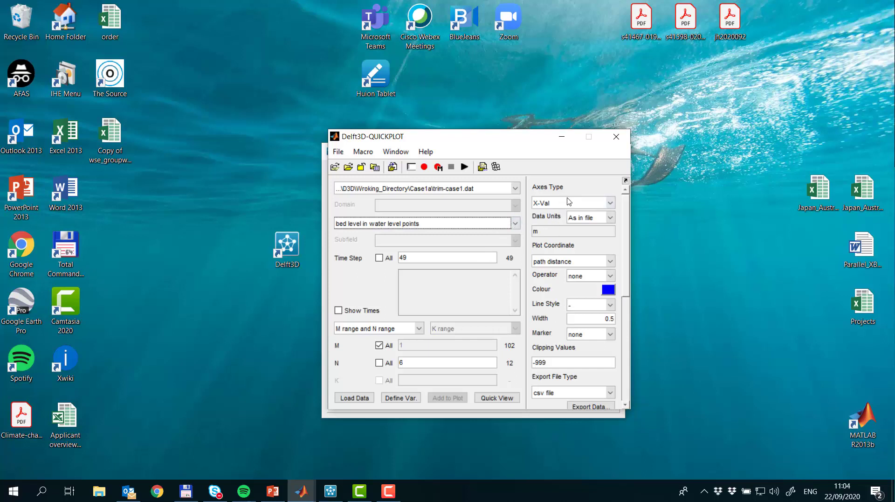
click(380, 362)
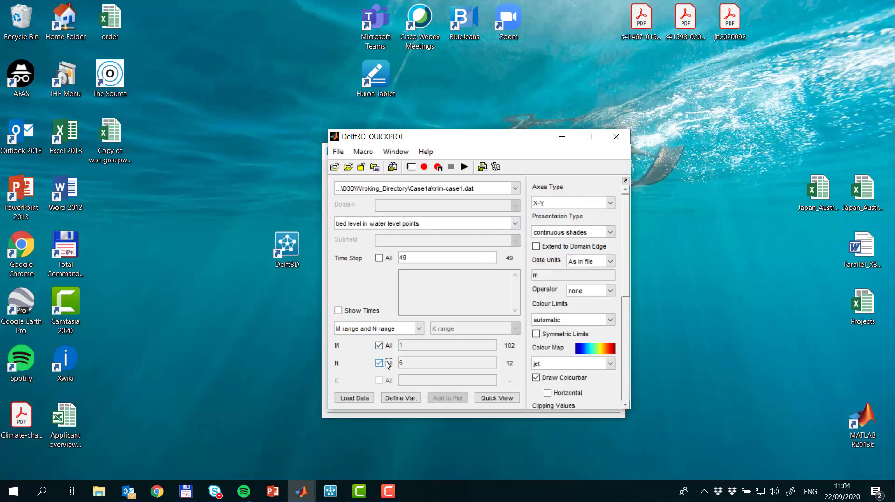
Plot the bed level in a new figure with X-Y axes and continuous shades presentation
click(598, 203)
click(597, 216)
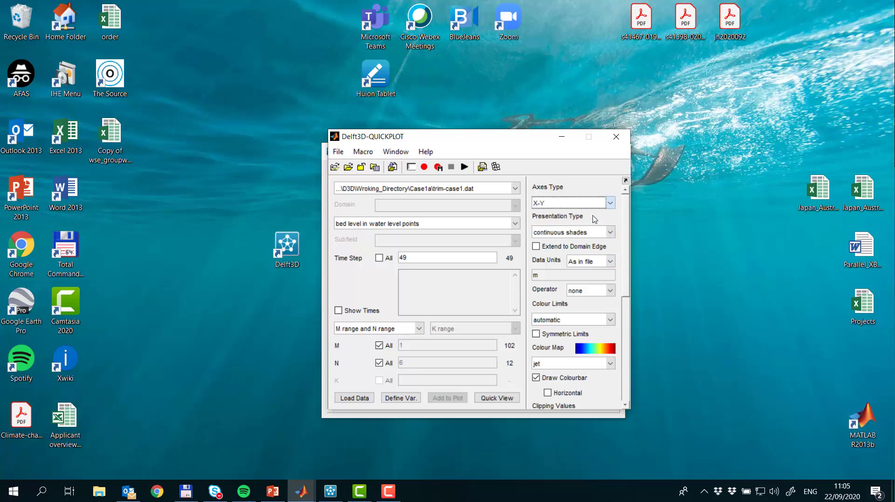
click(570, 233)
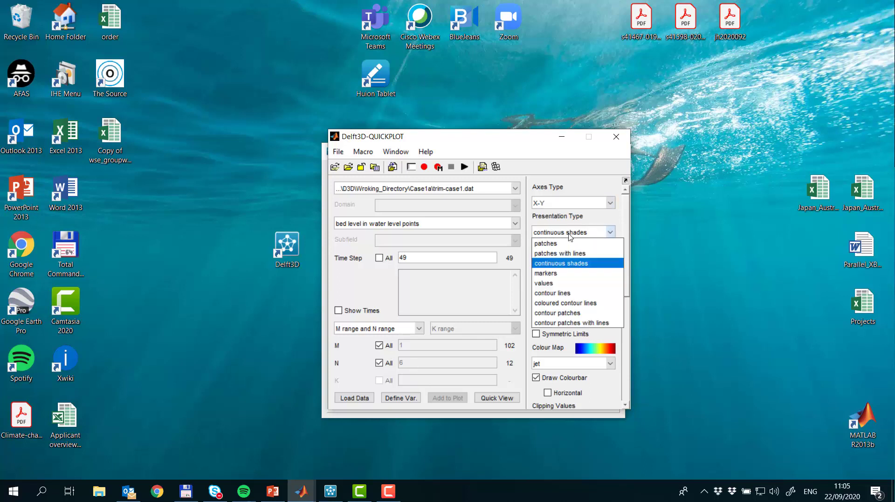
click(594, 264)
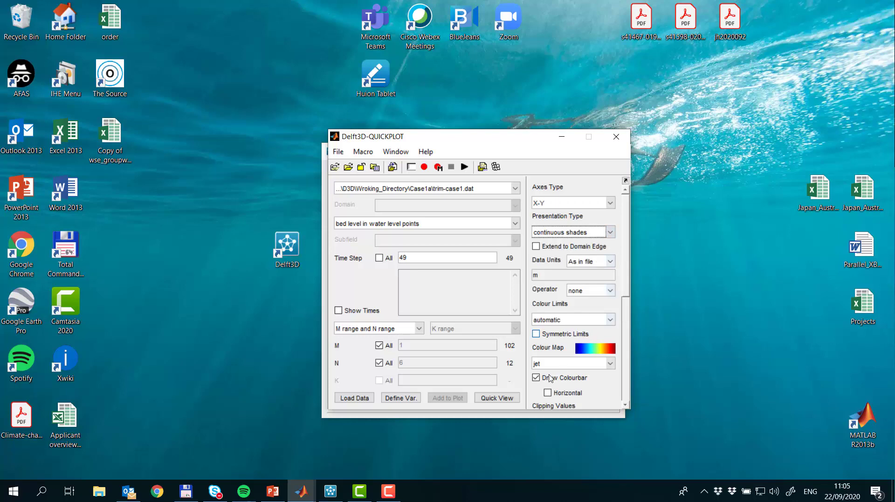
click(504, 399)
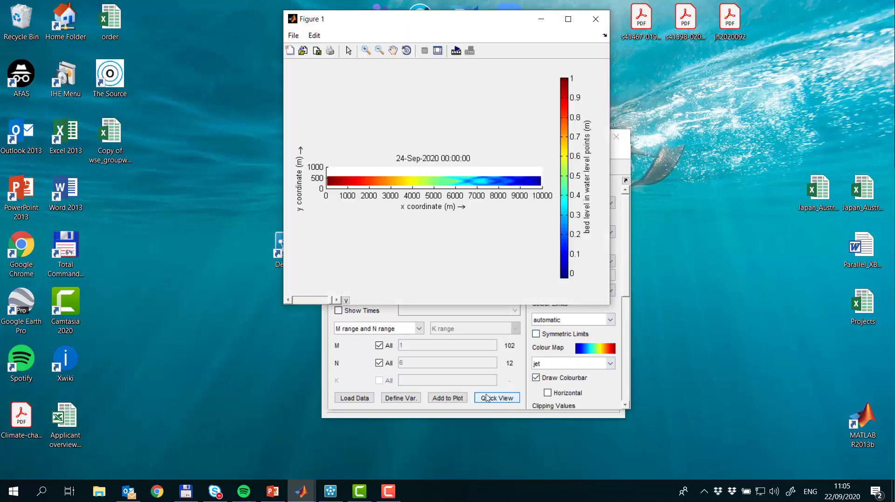
Inspect the bed level map at full-screen size, then restore it and place it beside the QUICKPLOT window
click(568, 20)
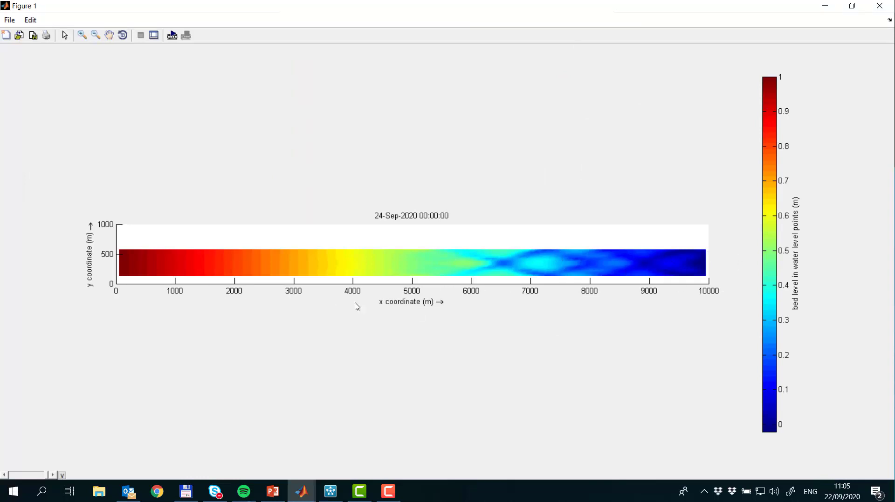
click(853, 7)
drag(485, 23, 257, 31)
drag(503, 138, 570, 125)
Plot the water level time series at station (7,7) from trih-case1.dat in a new figure
click(556, 176)
click(555, 186)
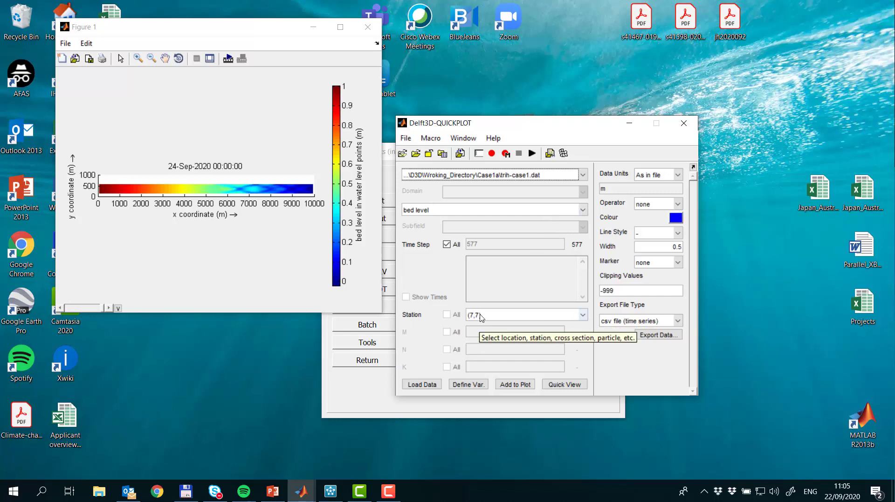
click(504, 211)
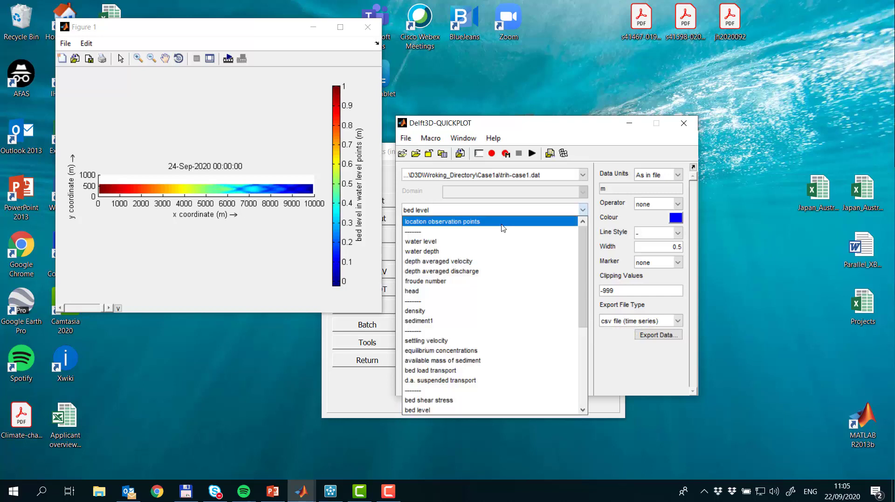
click(501, 241)
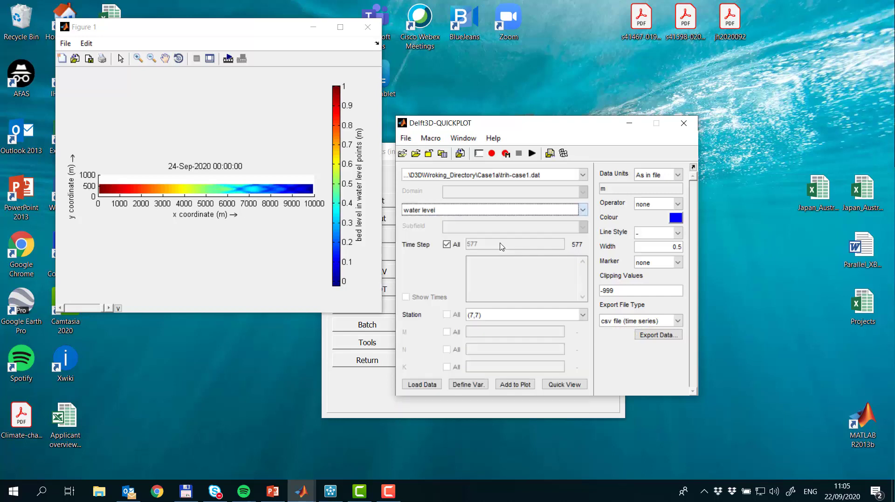
click(562, 384)
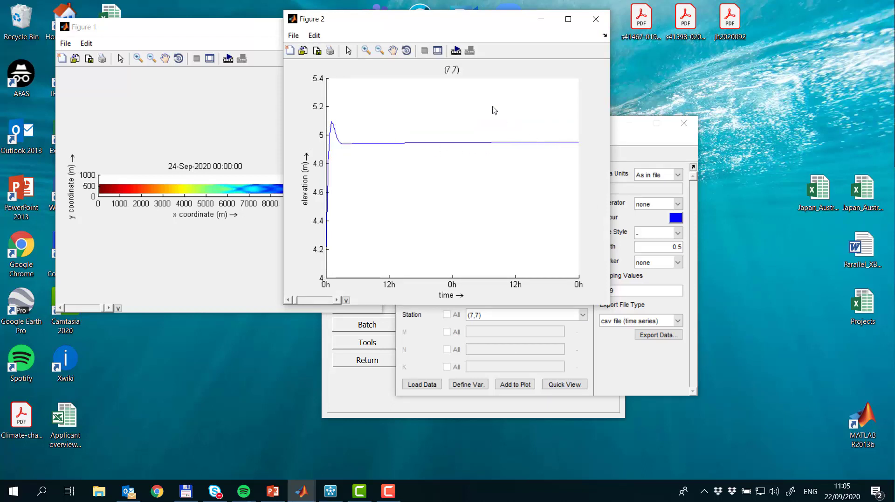
Move the new figure clear of QUICKPLOT and add the station (93,7) water level to it as a red line
drag(477, 22, 292, 63)
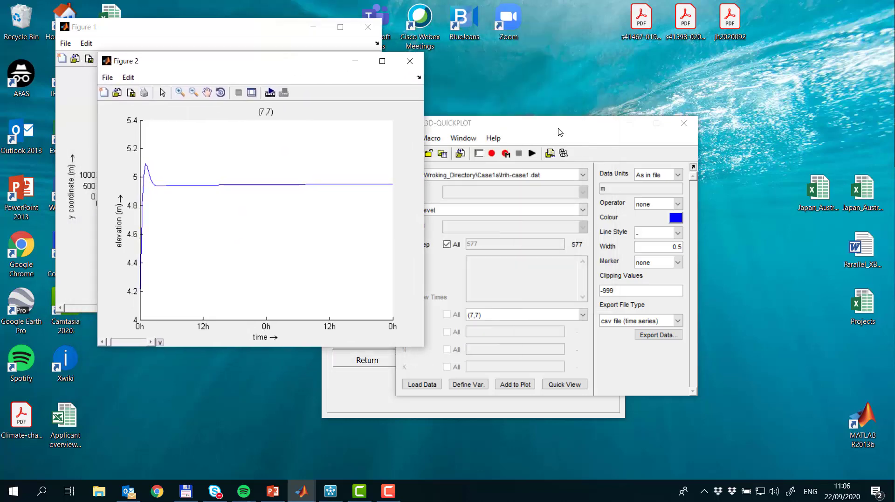
drag(552, 130, 611, 90)
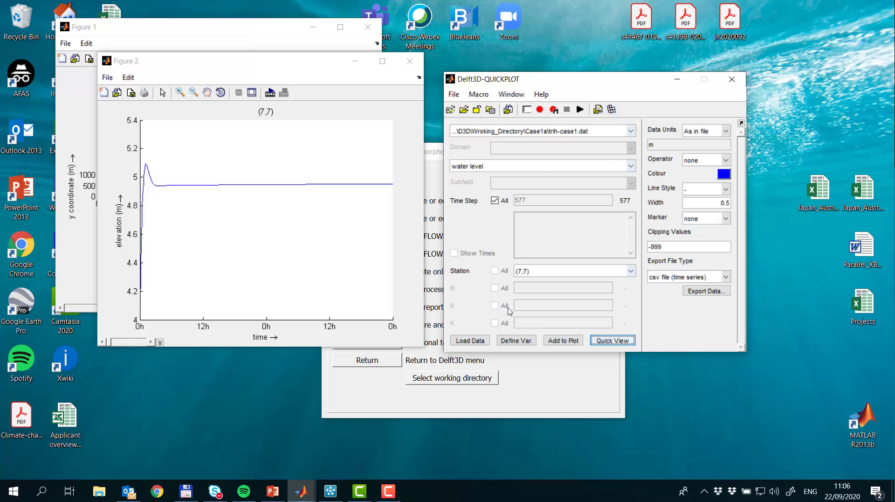
click(577, 275)
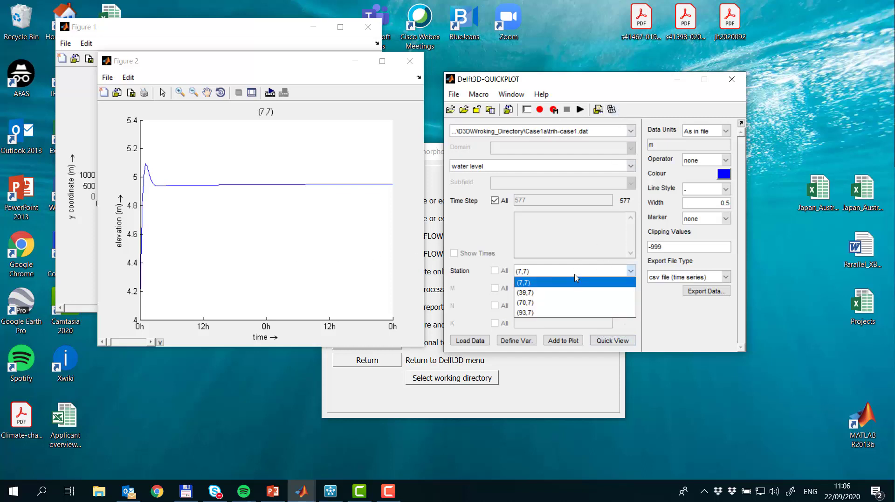
click(578, 317)
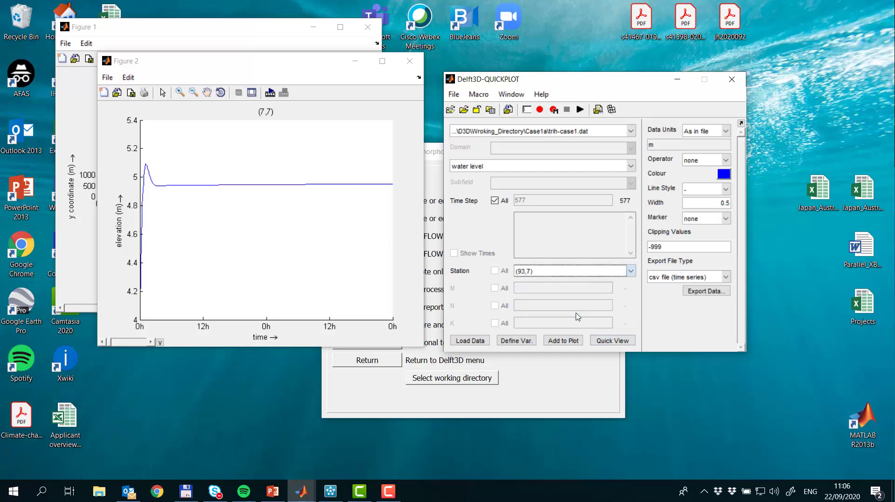
click(724, 174)
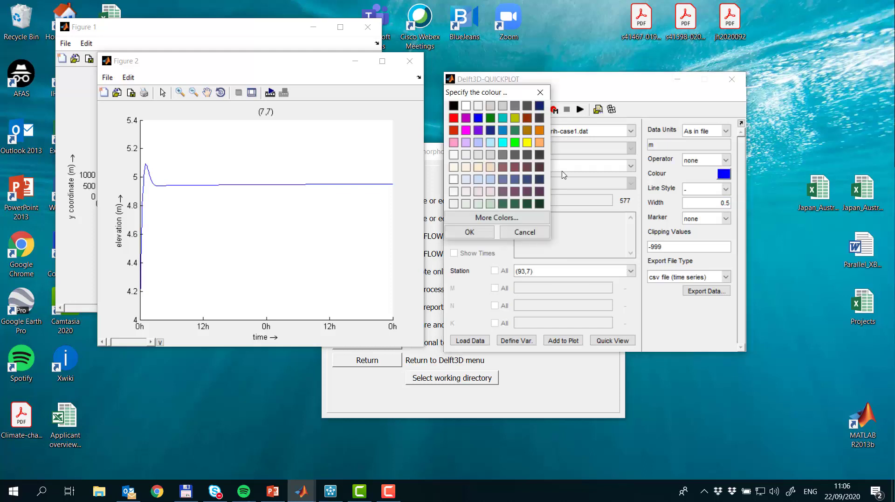
click(474, 231)
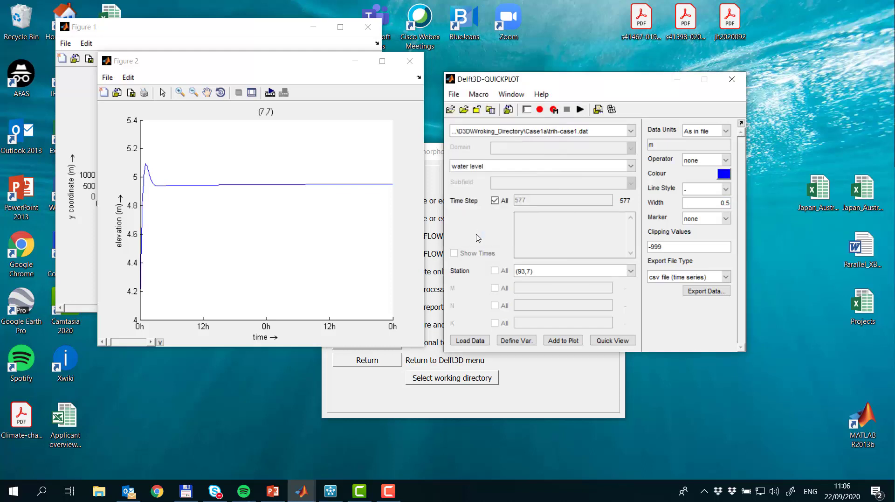
click(564, 340)
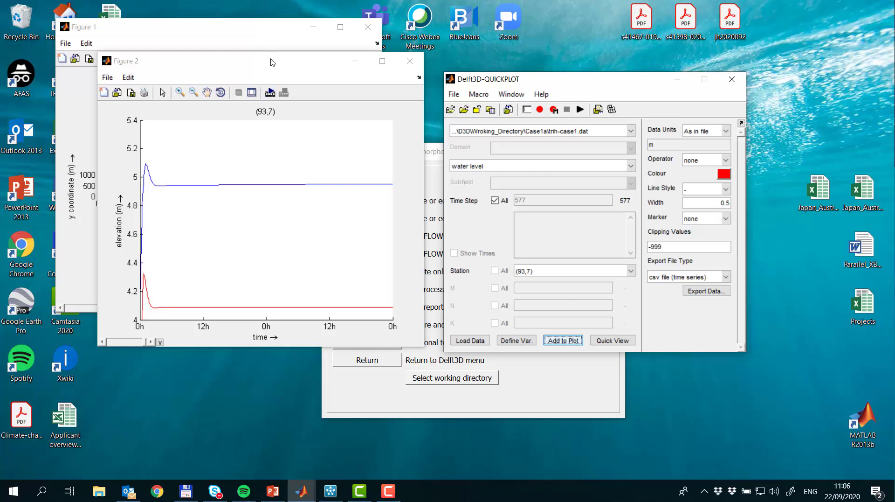
Close the water level figure and select cumulative total transport for cross-section (48,11)..(48,2)
drag(273, 62, 277, 75)
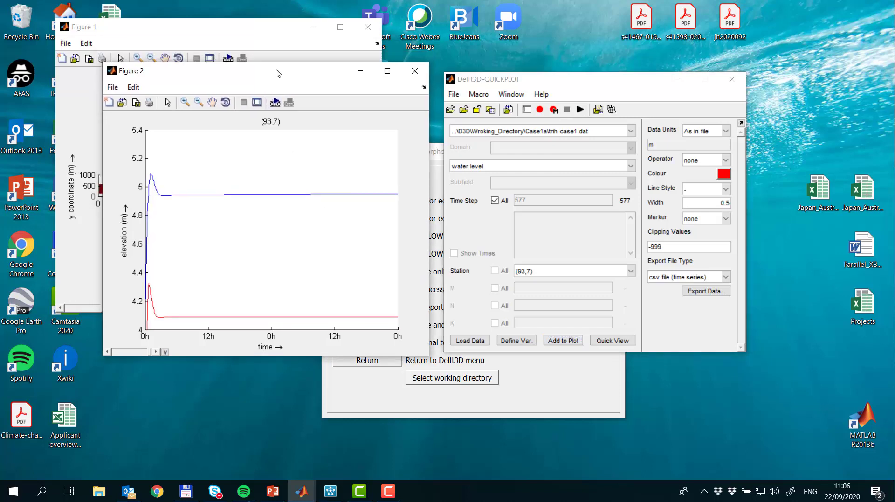
click(414, 74)
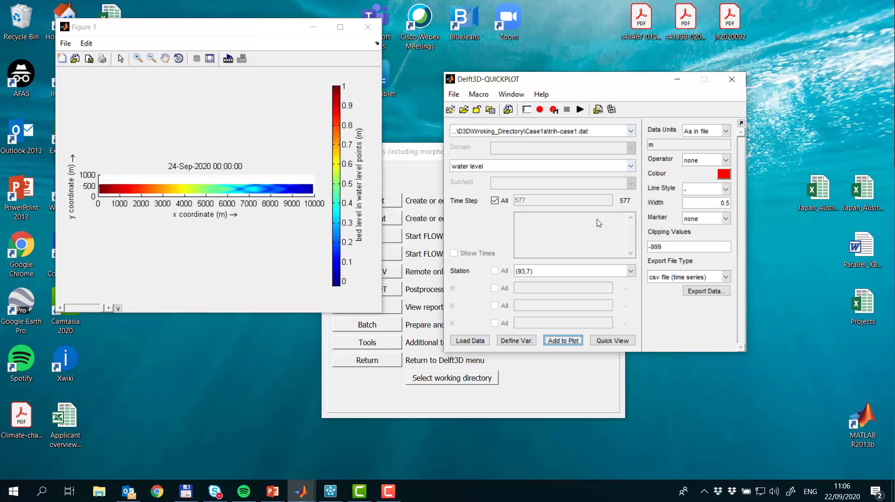
click(594, 166)
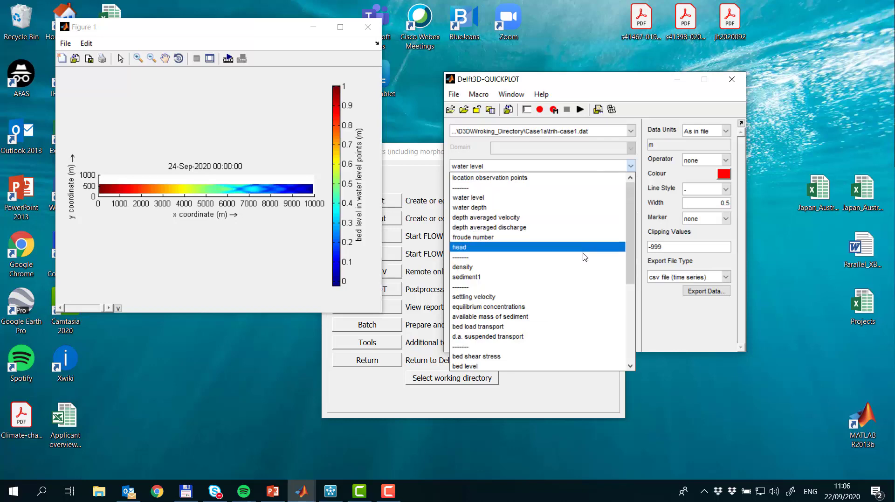
scroll(578, 247, down, 5)
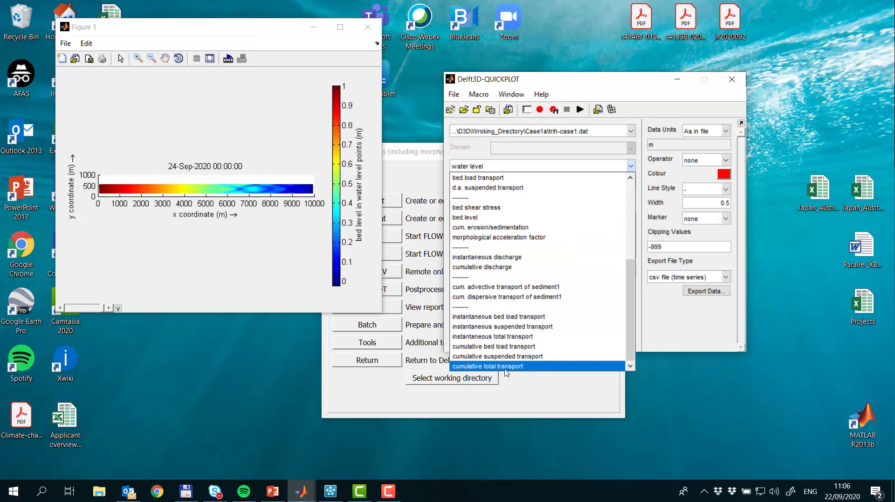
click(534, 366)
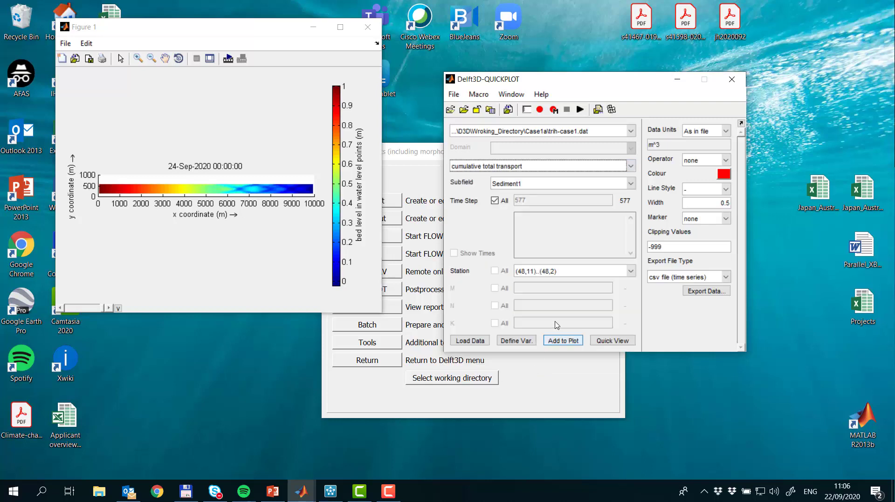
click(583, 271)
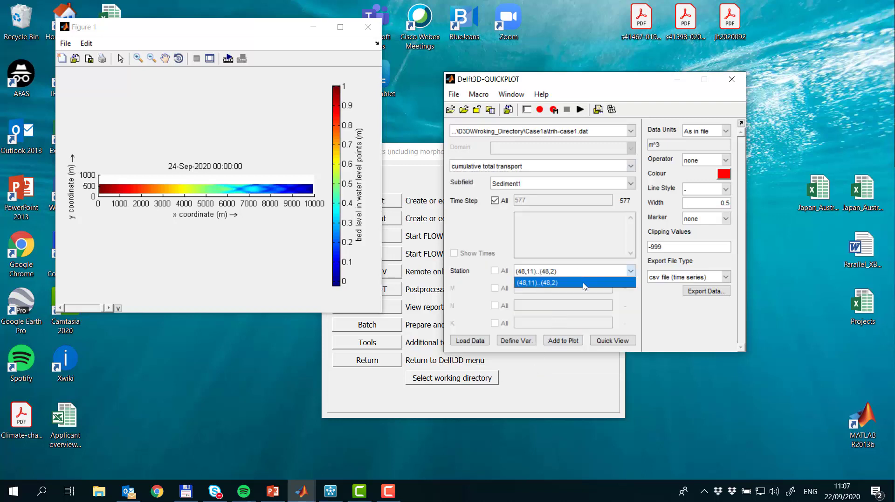
click(584, 283)
Set the line colour to black and plot the cumulative total transport in a new figure
click(724, 174)
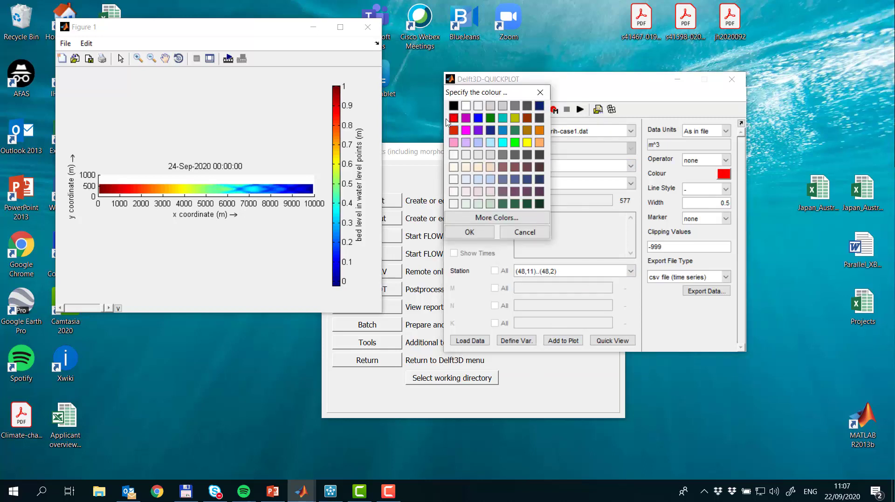
click(454, 106)
click(469, 231)
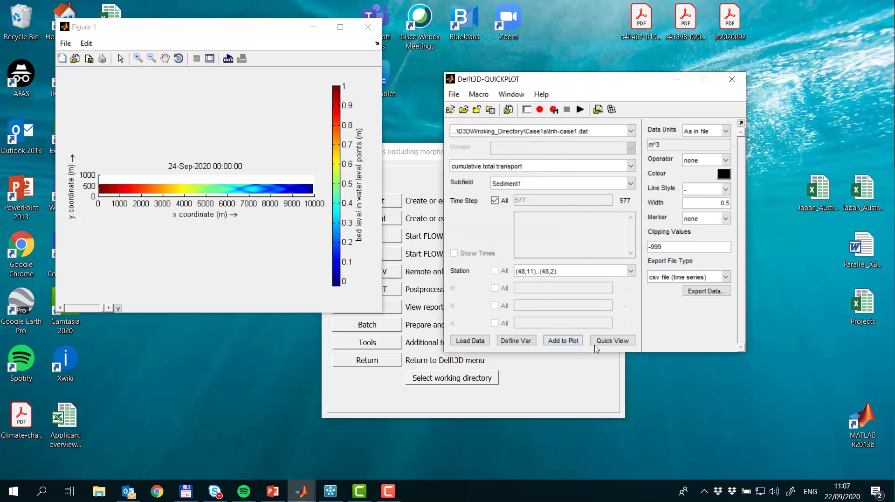
click(626, 343)
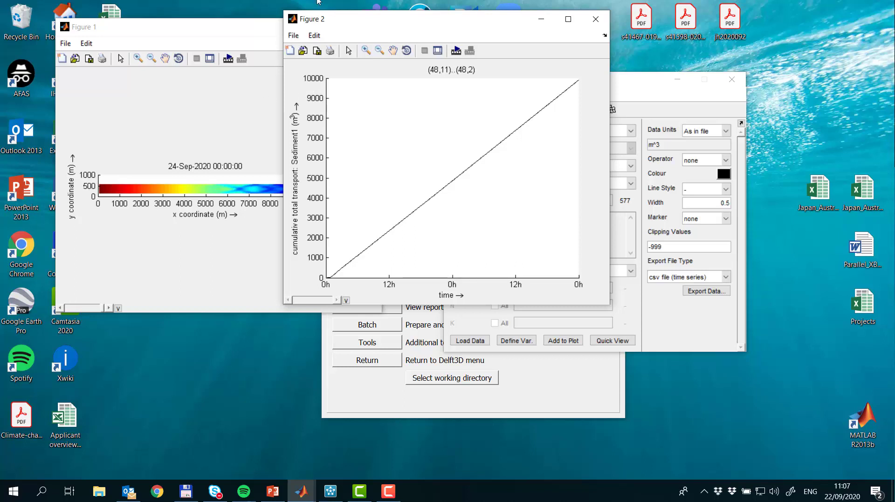
Plot the instantaneous total transport for cross-section (48,11)..(48,2) in a new figure and place it beside the cumulative transport figure
drag(455, 24, 258, 28)
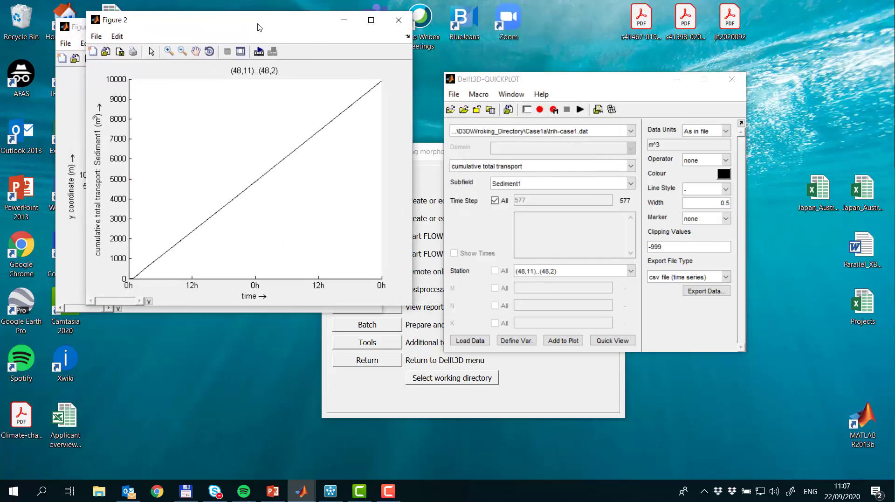
click(541, 166)
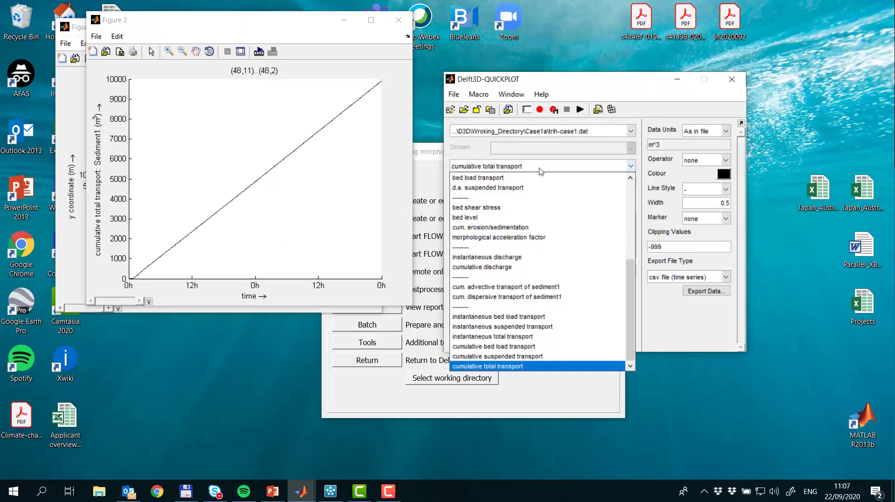
click(571, 337)
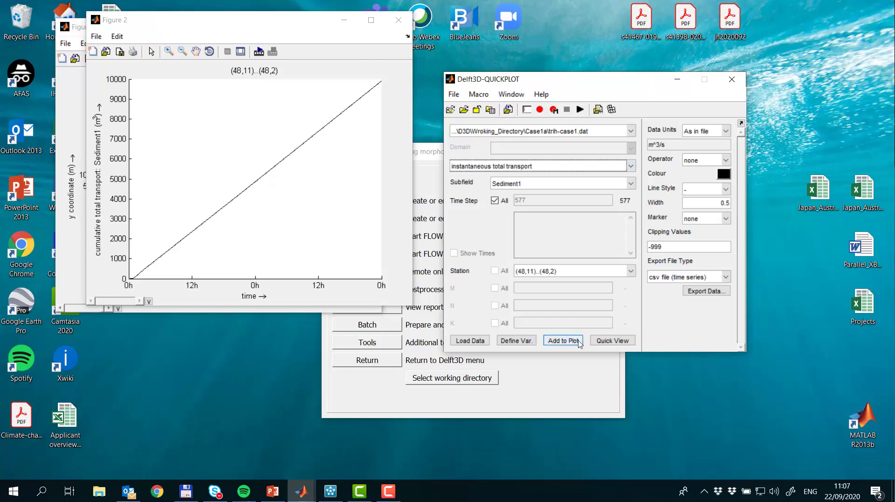
click(609, 344)
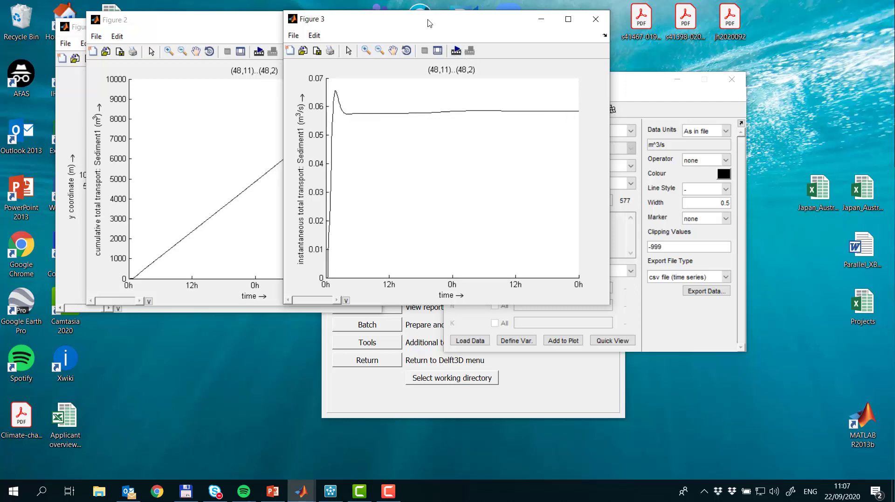
drag(429, 23, 558, 26)
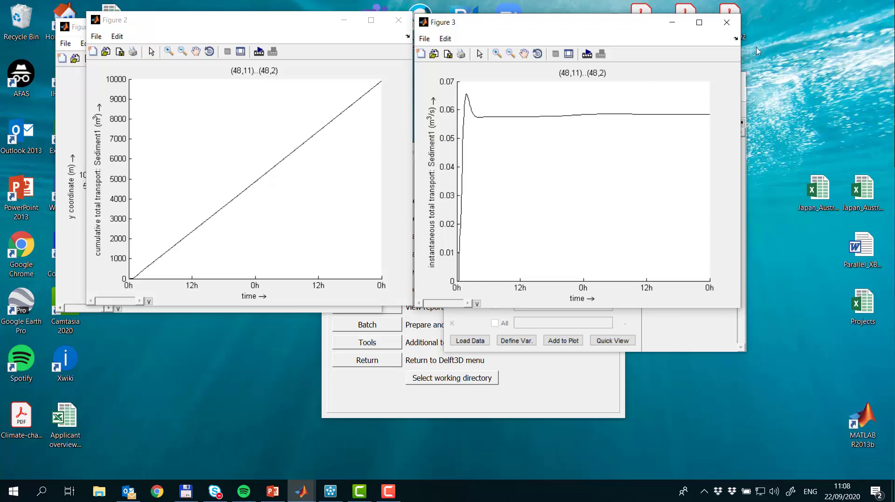
Close both sediment transport figures and switch the active data file to trim-case1.dat
click(727, 23)
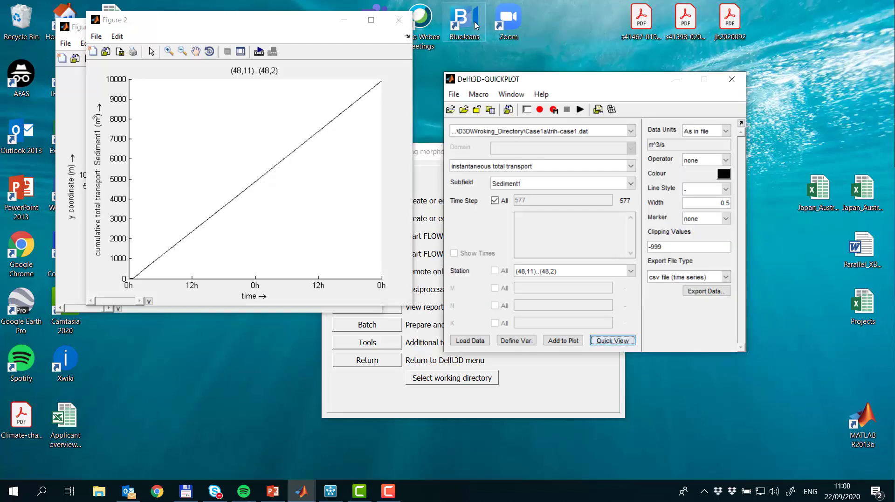
click(399, 21)
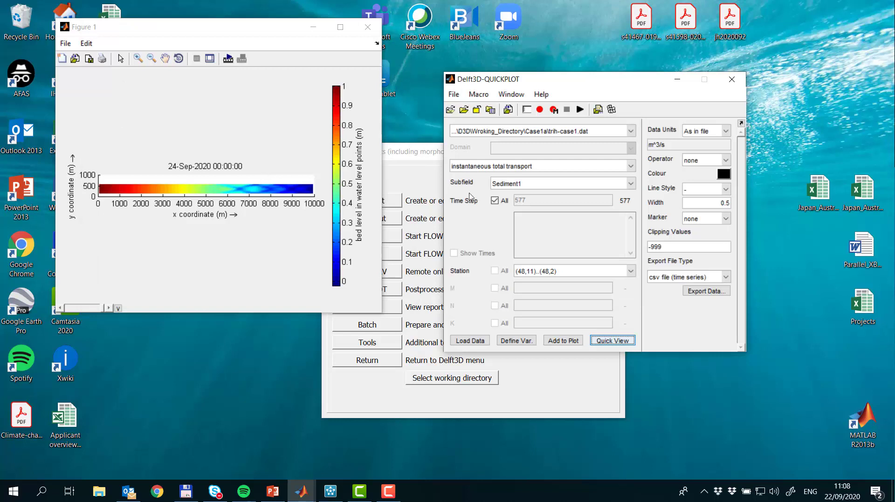
click(587, 132)
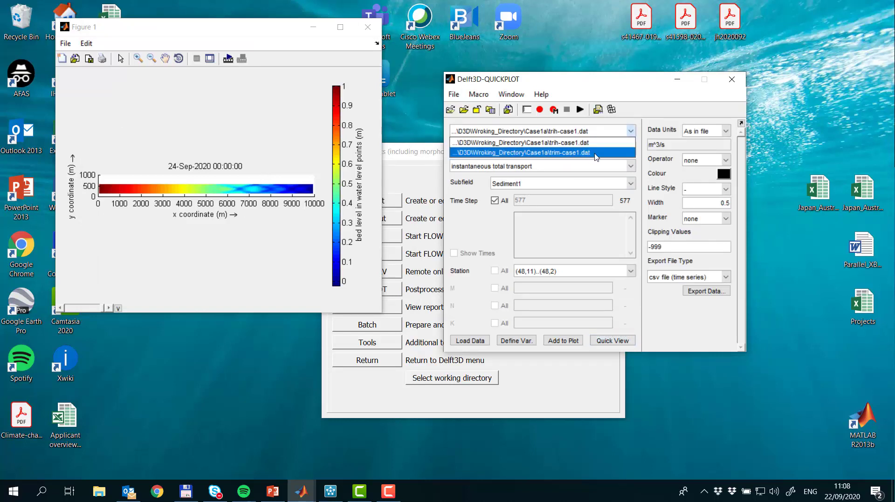
click(597, 152)
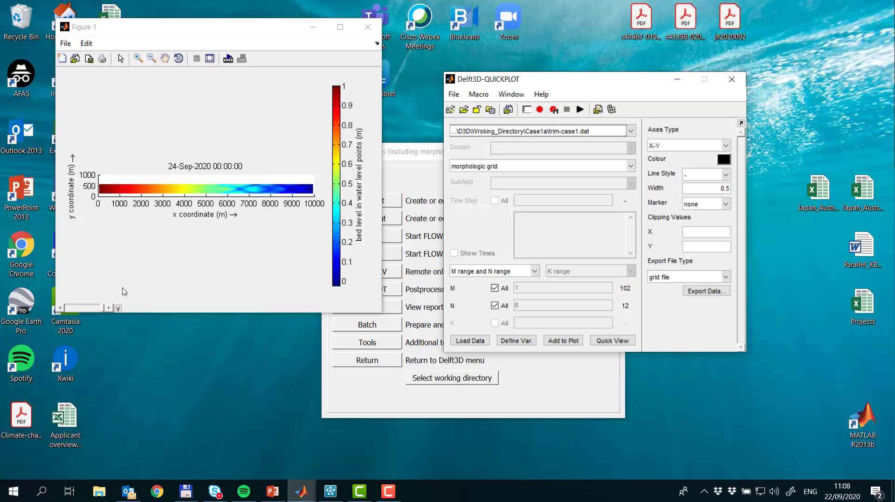
Show the bed level map at 22-Sep-2020 00:00:00 and set the display time of trim-case1.dat to Morphologic Time
click(103, 311)
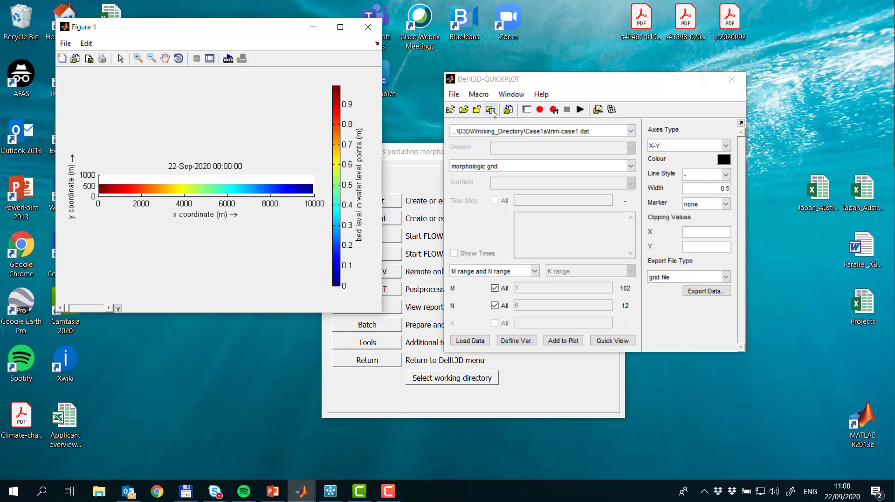
click(490, 110)
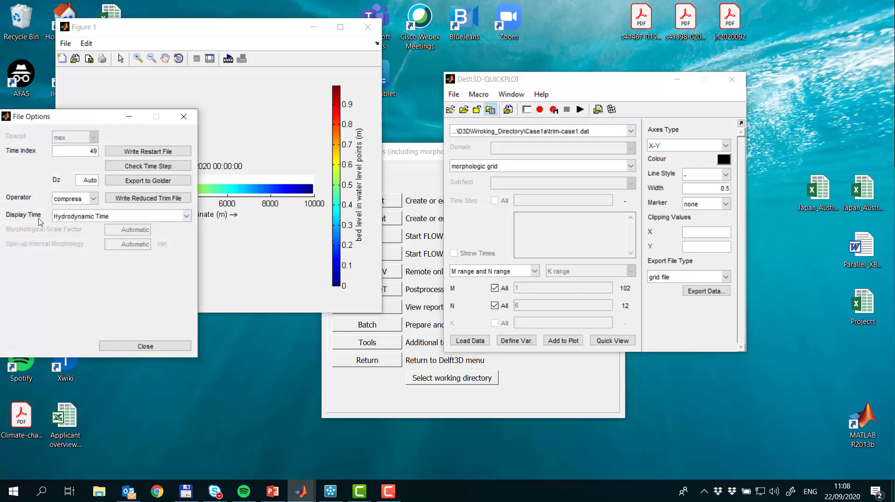
click(72, 217)
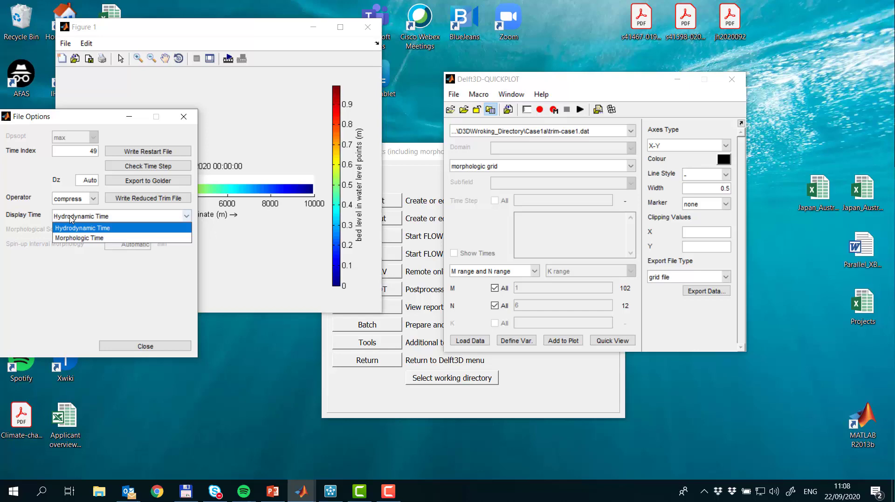
click(78, 239)
click(135, 345)
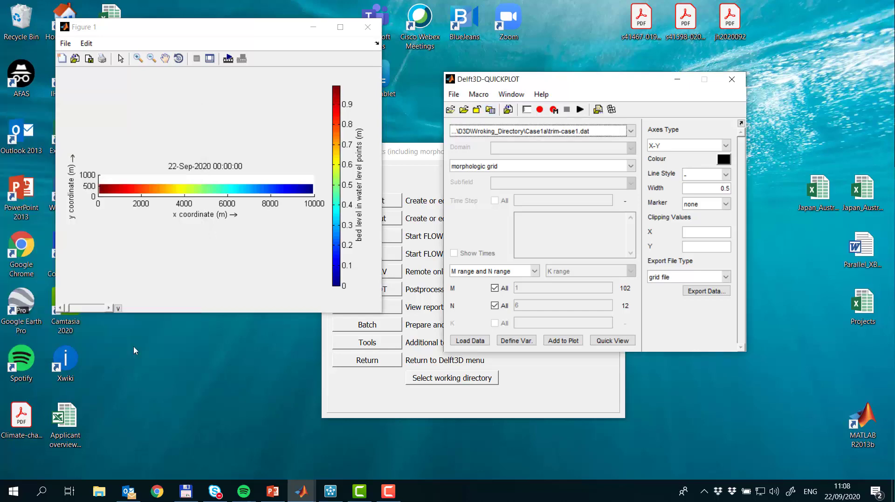
Select bed level in water level points from trim-case1.dat and plot it as a map in a new figure
click(612, 340)
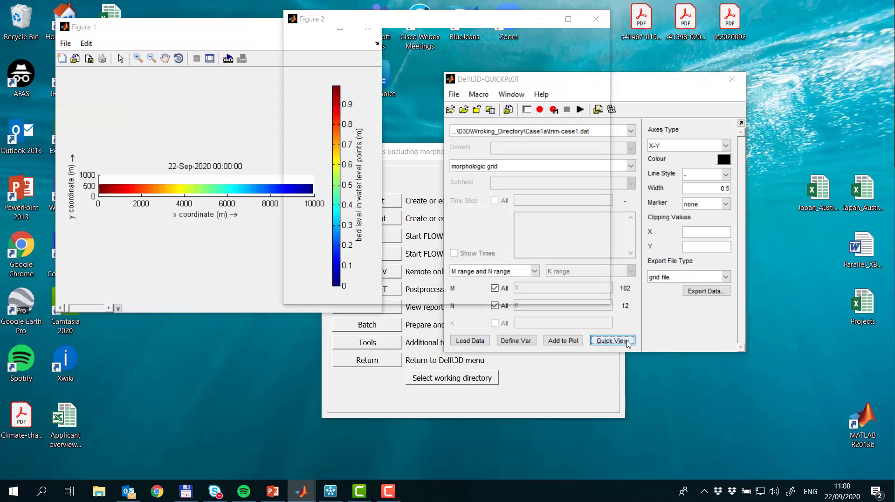
click(596, 19)
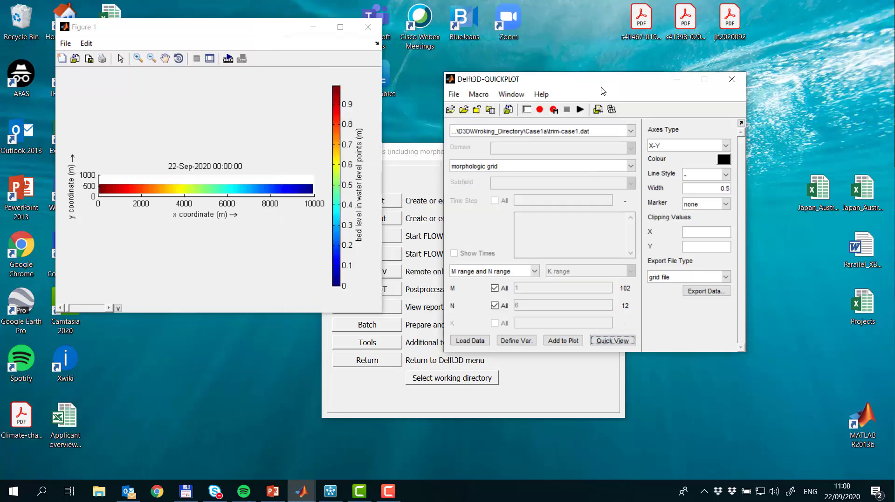
click(587, 173)
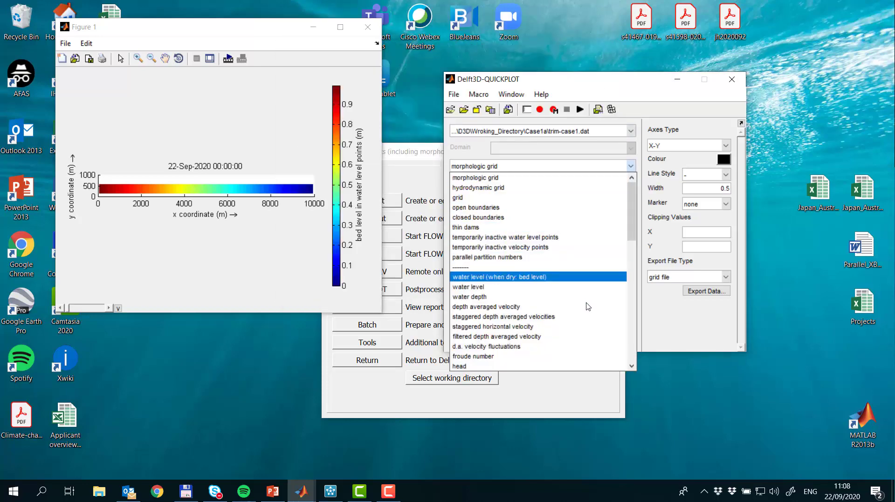
scroll(585, 314, down, 3)
scroll(578, 316, down, 2)
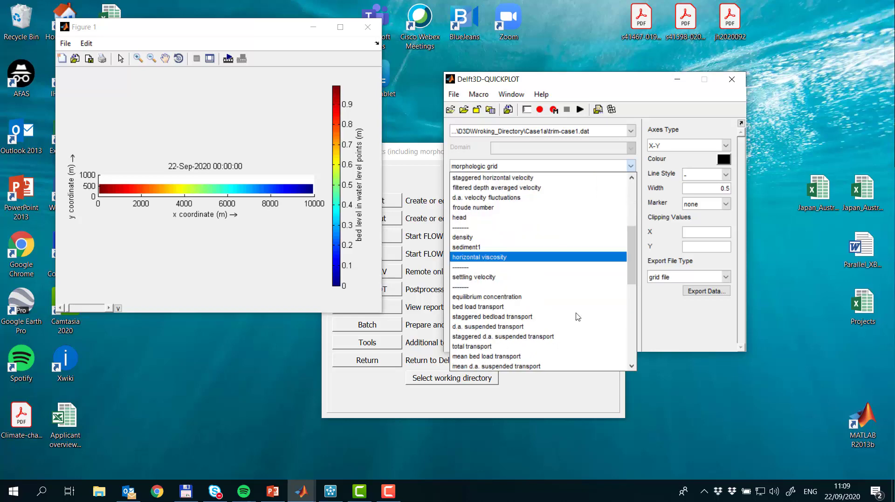
scroll(578, 316, down, 5)
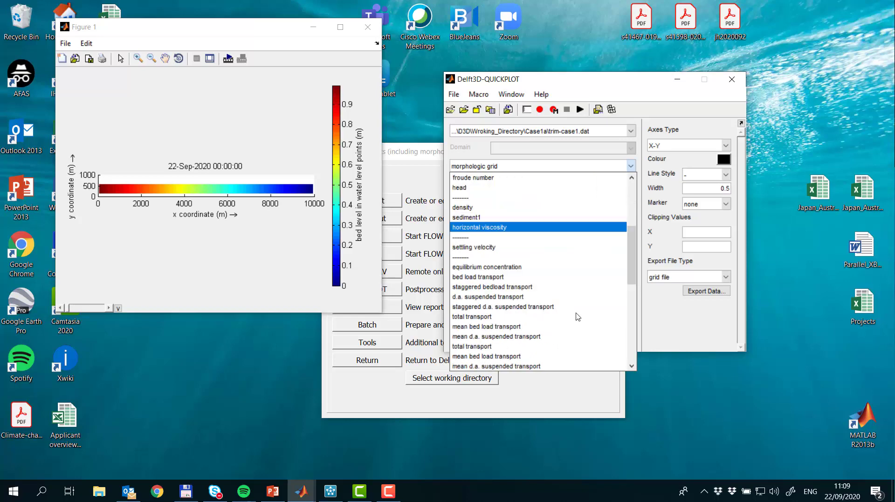
click(550, 296)
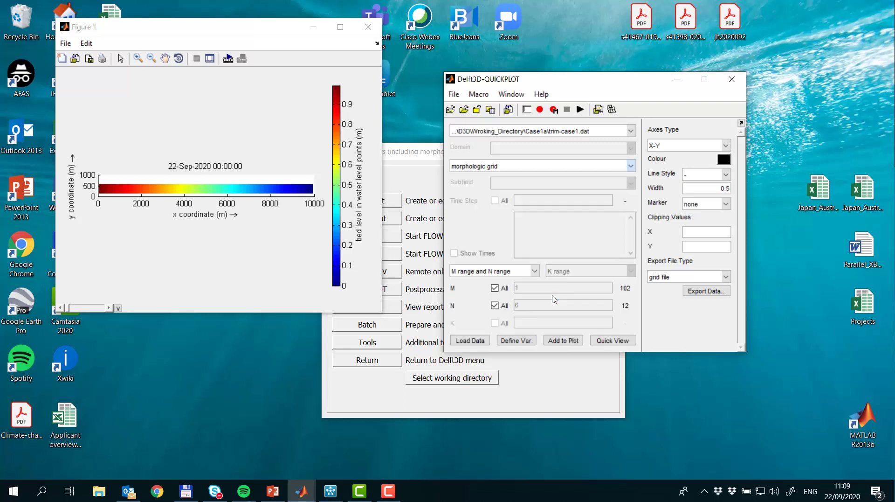
click(609, 342)
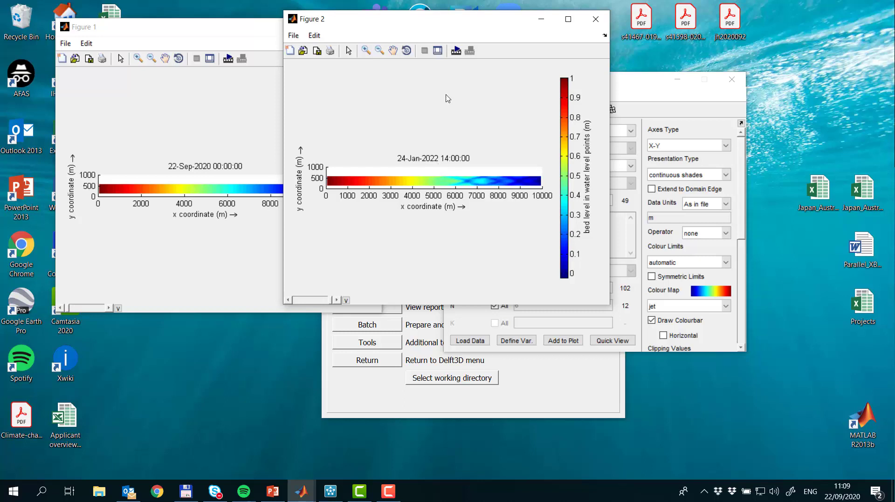
Move the new bed level map clear of QUICKPLOT and close the old bed level figure
drag(459, 20, 226, 36)
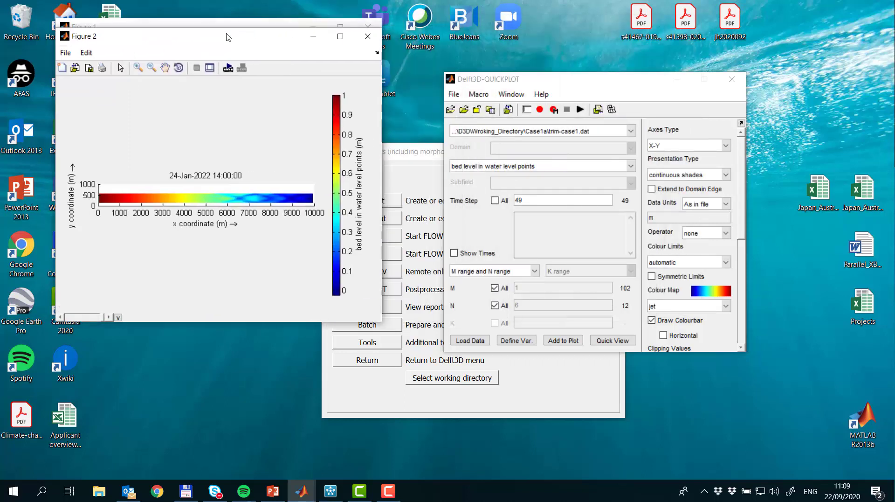
click(367, 26)
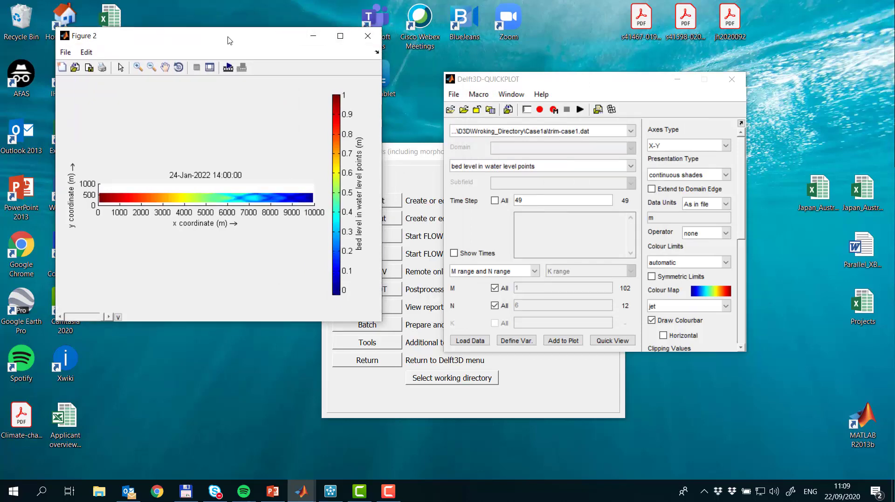
drag(227, 37, 178, 14)
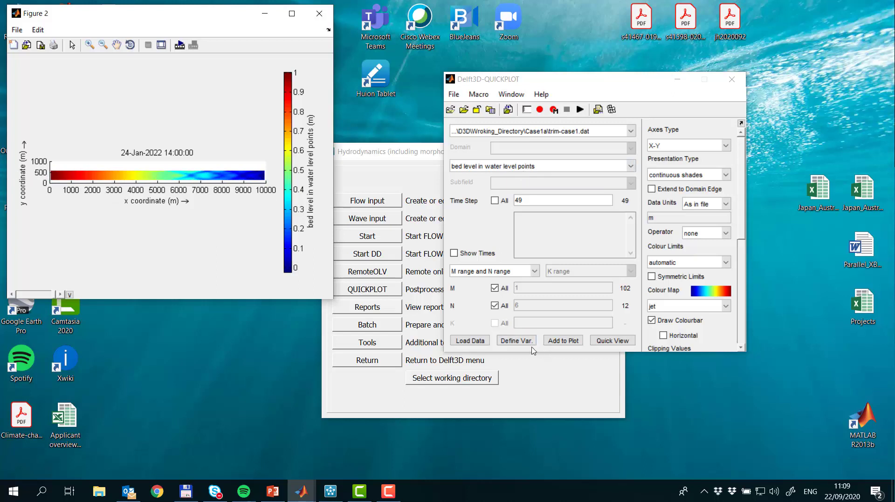
Restrict the bed level data to N = 6 over all M and set the axes type to X-Val
click(495, 305)
drag(521, 308, 510, 311)
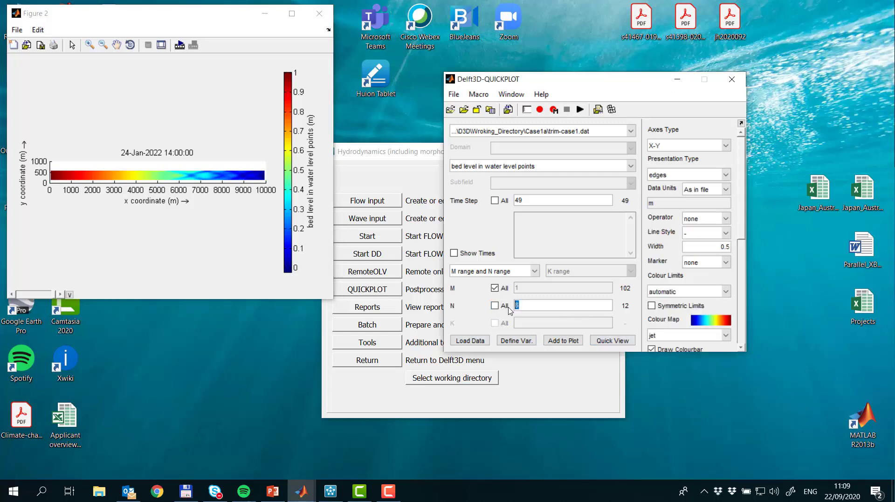
text(6)
click(676, 149)
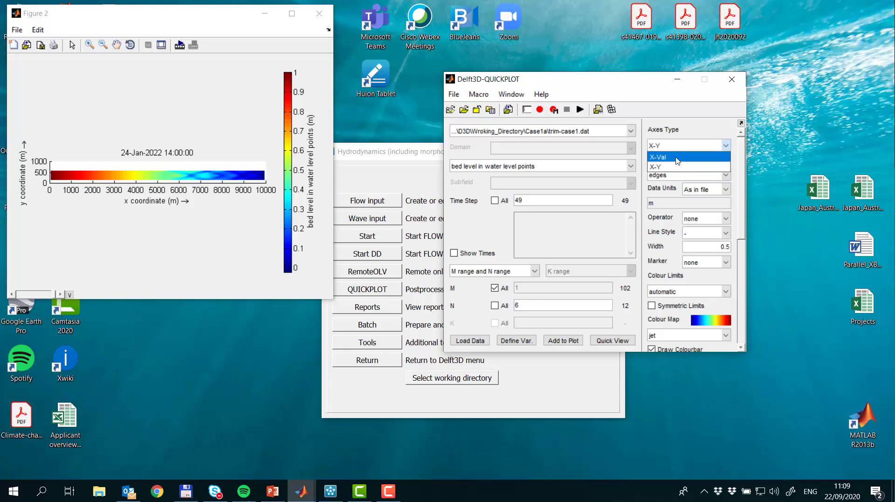
click(677, 160)
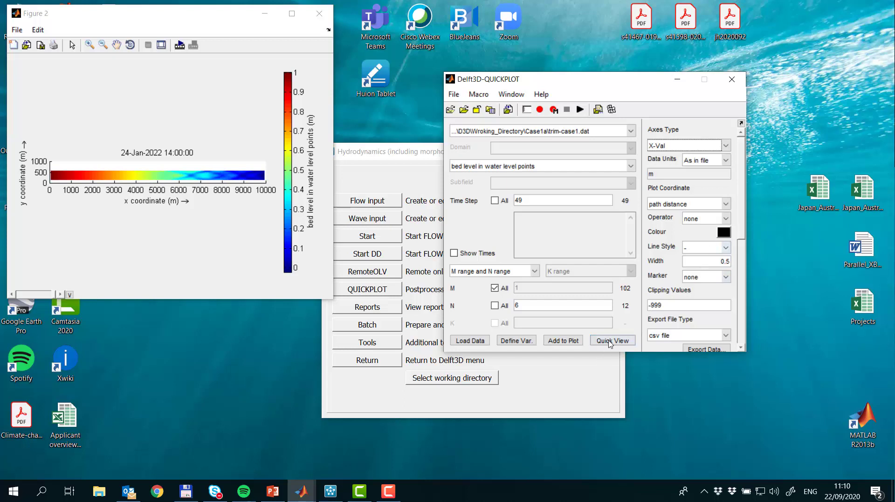
Plot the N = 6 bed level profile for time step 1 in a new figure and move the figure clear of QUICKPLOT
click(521, 201)
double_click(519, 200)
text(1)
click(608, 342)
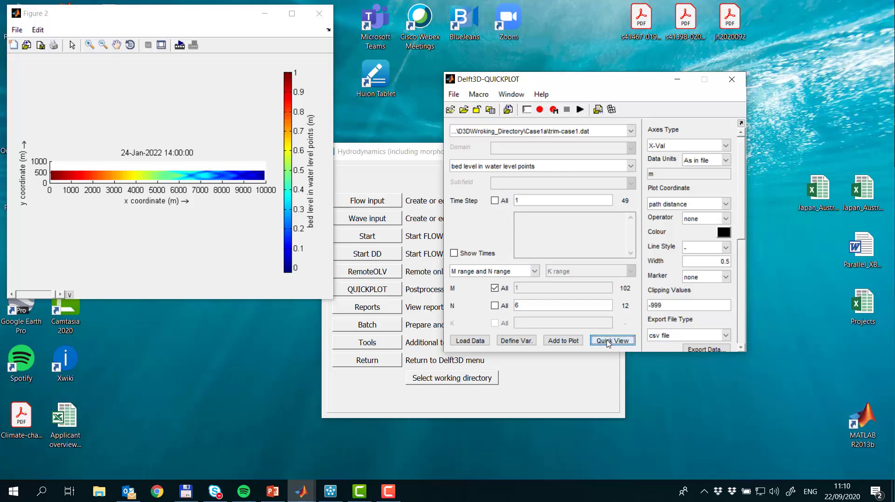
drag(432, 21, 229, 50)
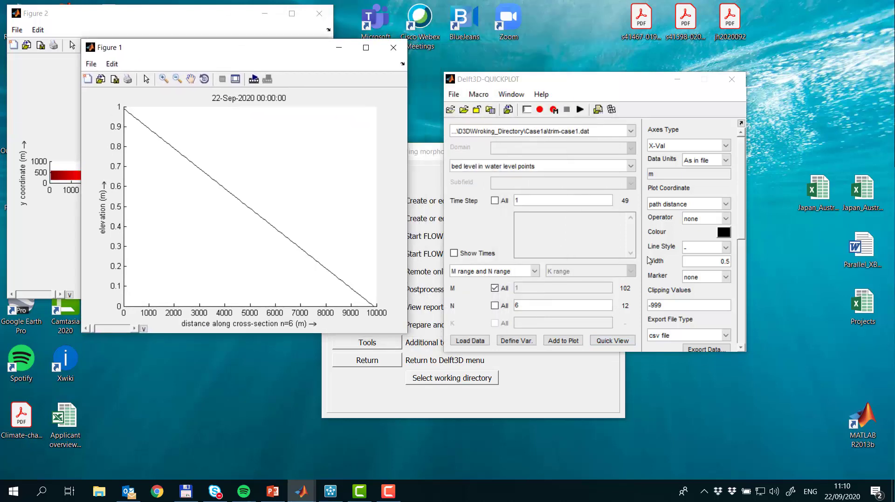
Add the time step 49 bed level profile to the plot as a purple line and place the figure beside the bed level map
click(724, 232)
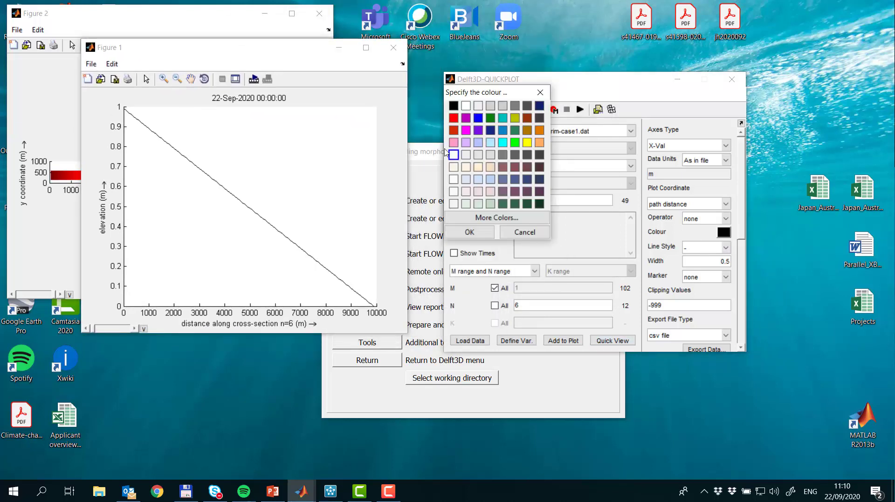
click(465, 120)
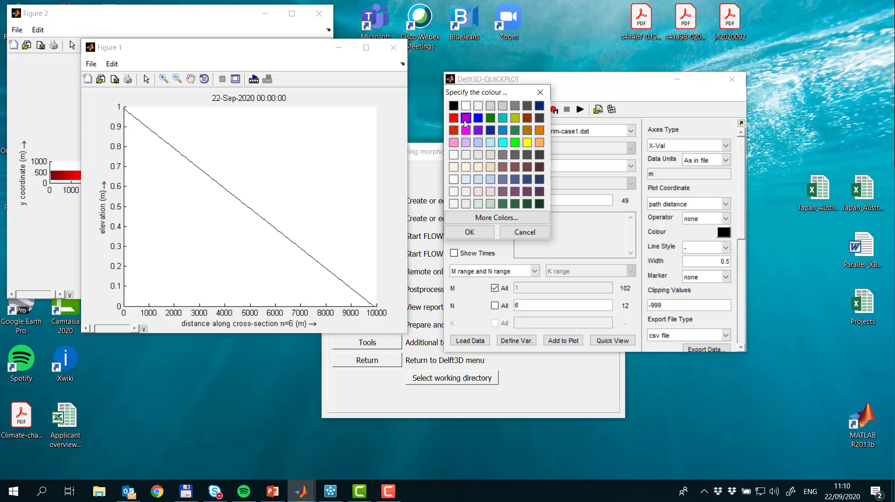
click(480, 233)
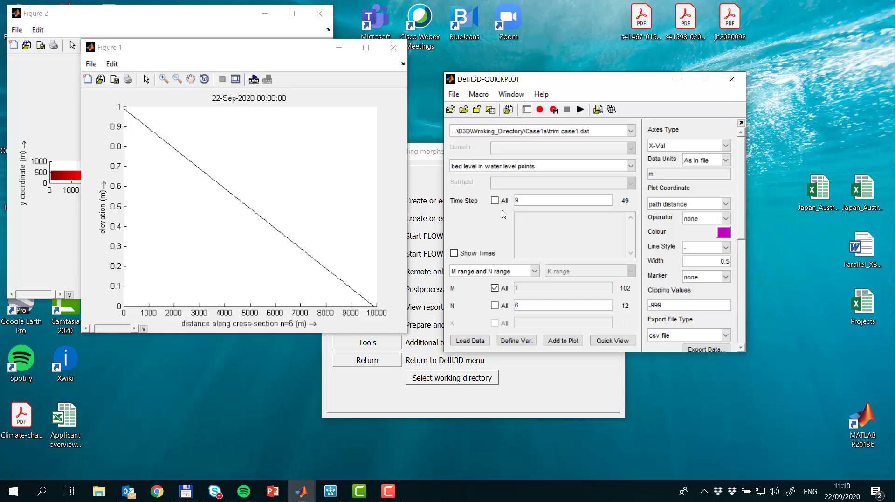
click(494, 200)
click(494, 201)
double_click(526, 202)
text(4)
click(562, 341)
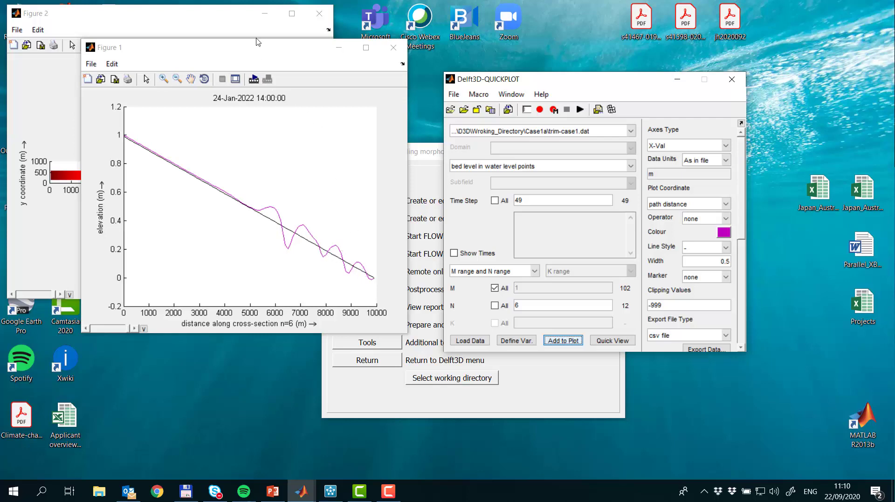
drag(257, 46, 496, 26)
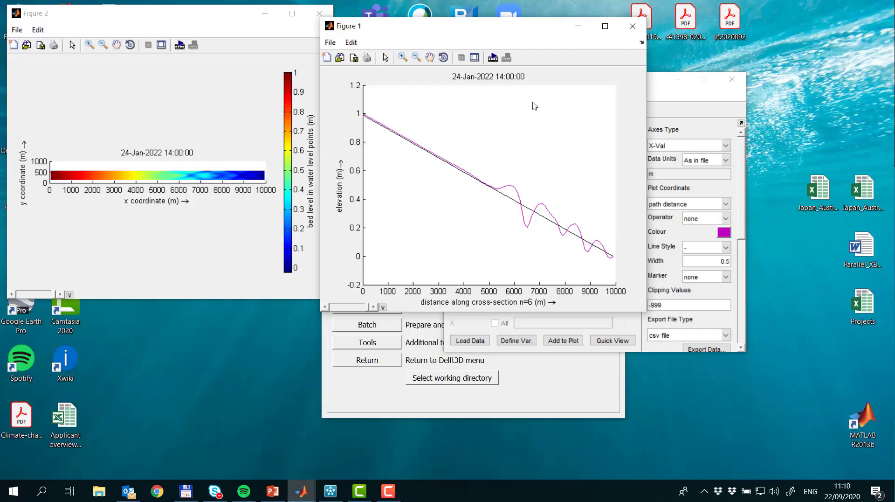
Add the time step 49 water level profile along N = 6 to the bed level profile plot as a blue line
drag(508, 30, 300, 36)
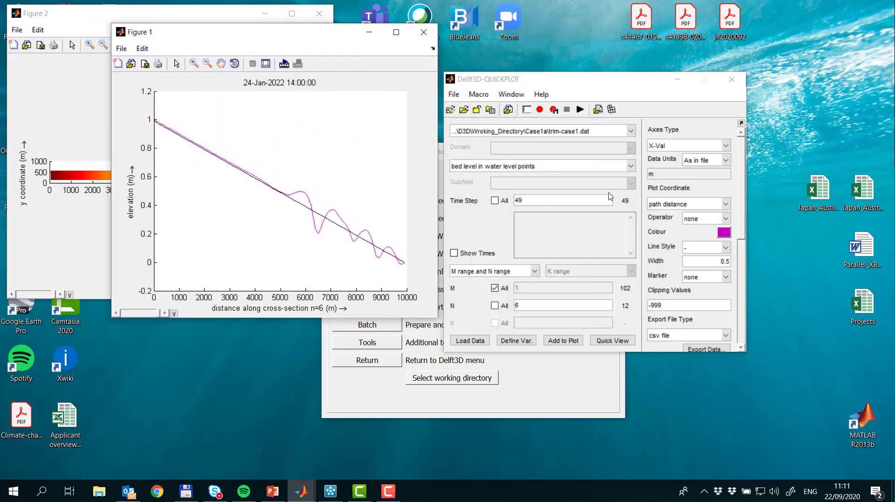
click(723, 231)
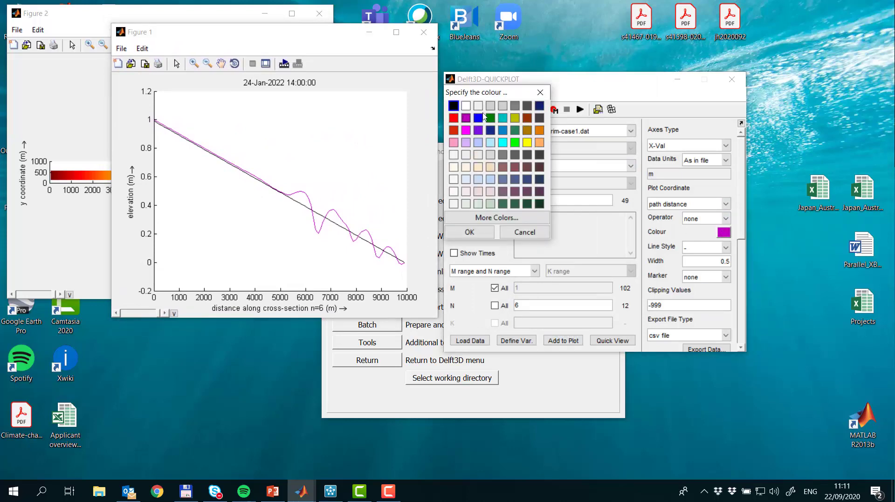
click(470, 232)
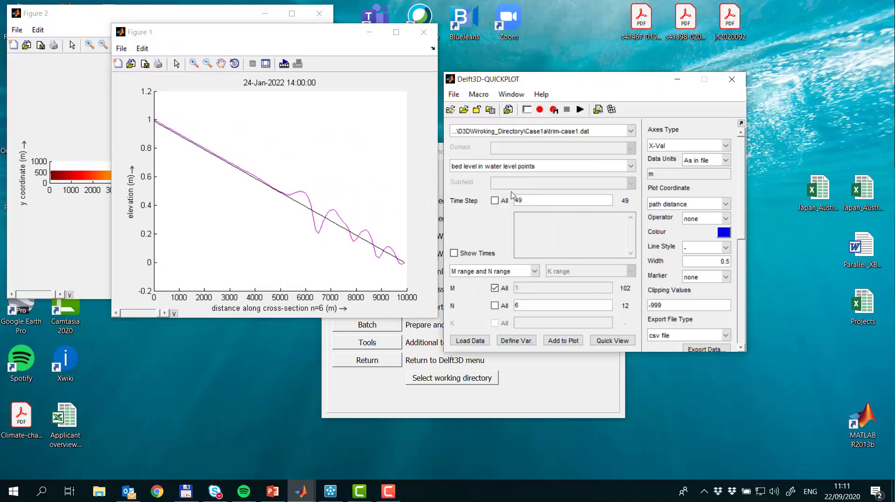
click(540, 166)
scroll(551, 308, up, 5)
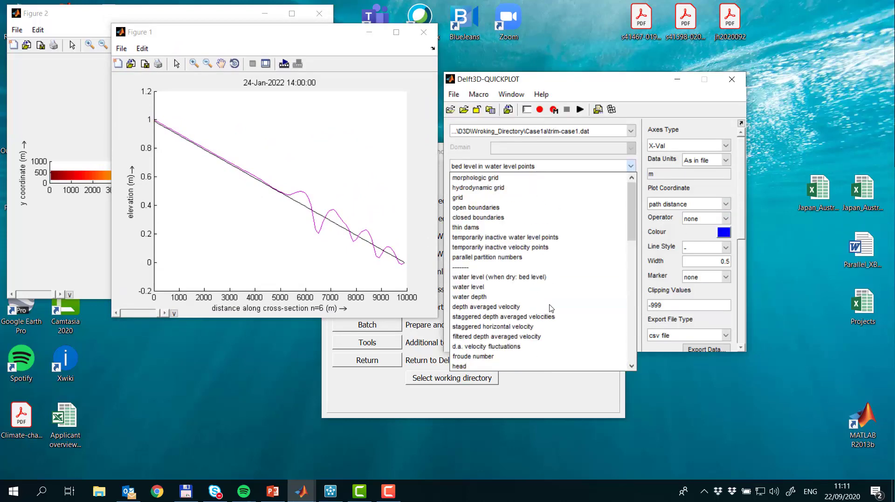
click(548, 287)
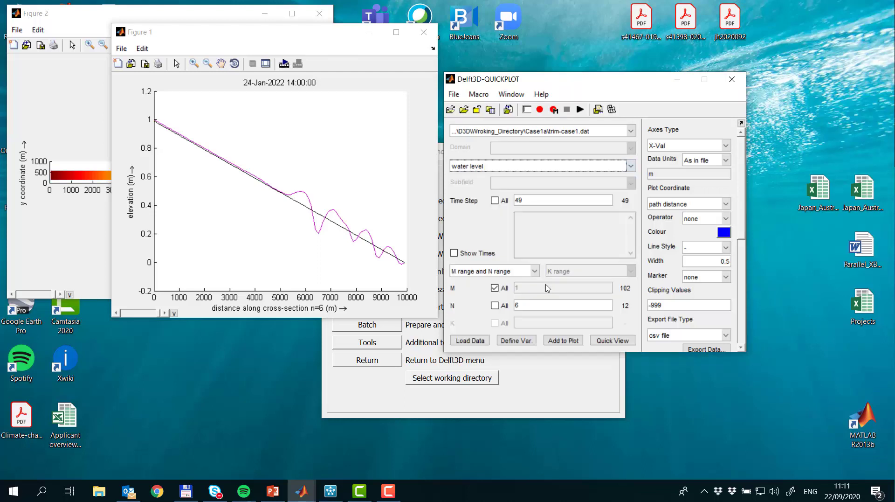
click(561, 343)
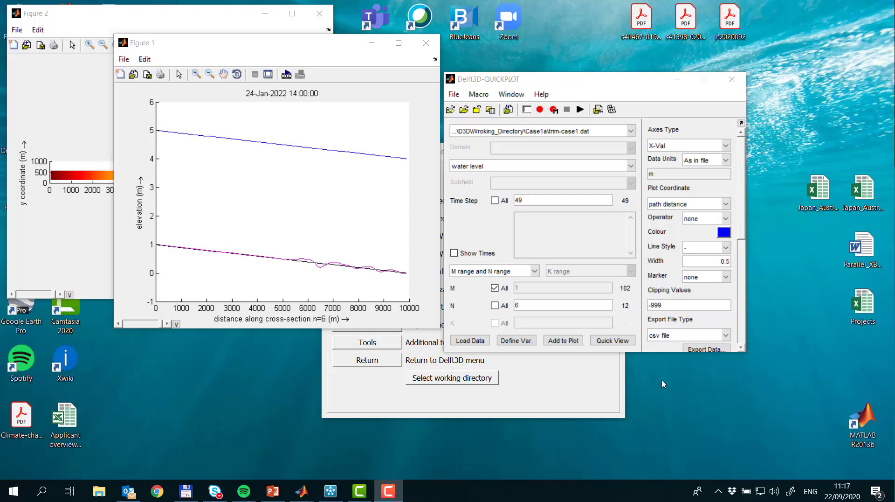
Close the profile plot and the bed level map, and move QUICKPLOT clear of the Hydrodynamics window
click(426, 43)
click(320, 13)
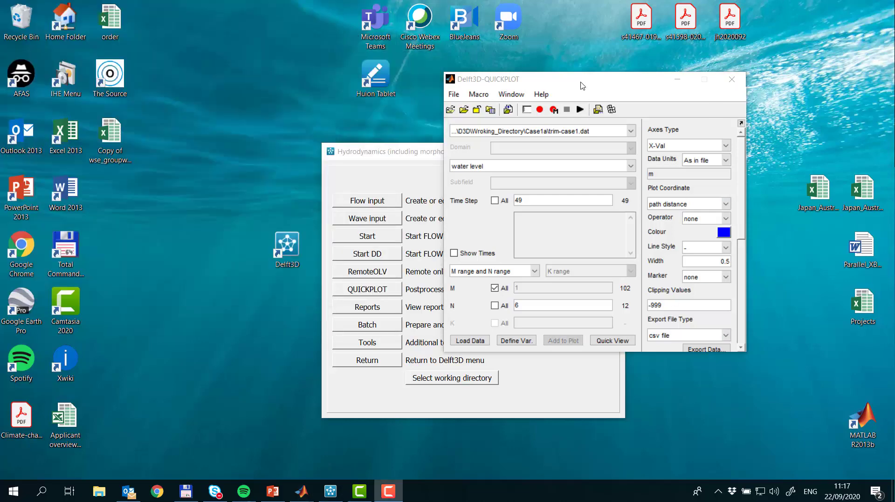
drag(582, 83, 696, 57)
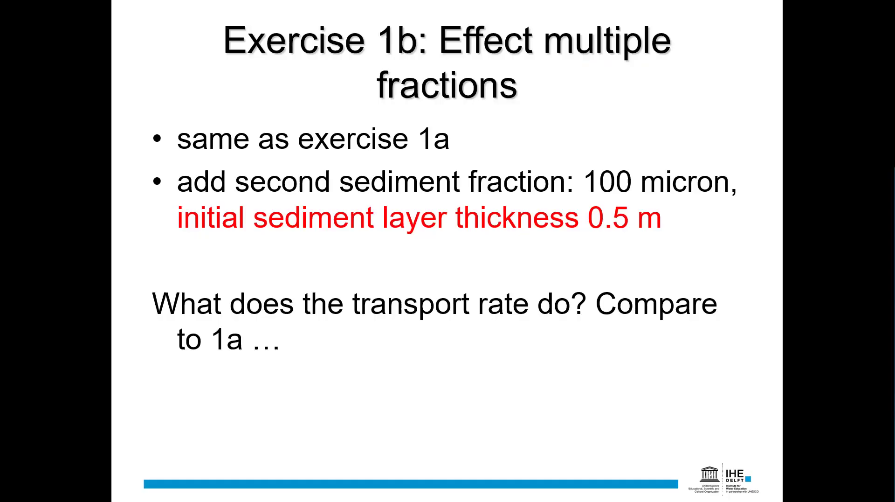
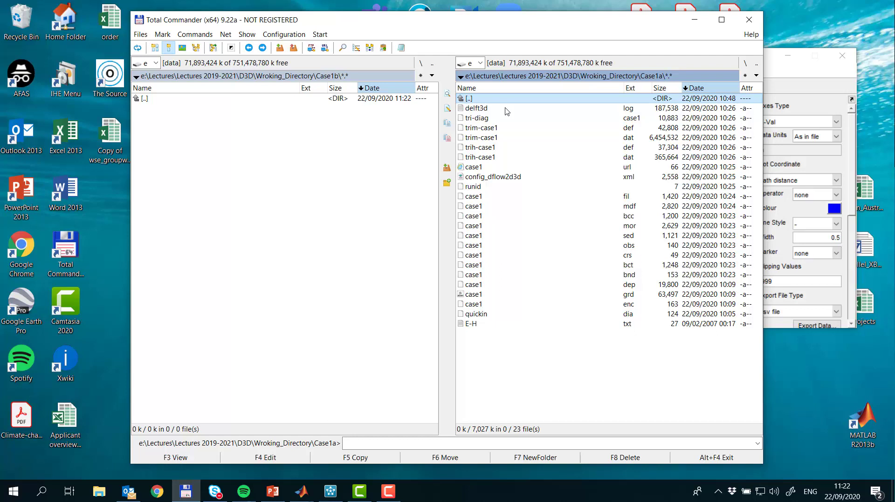
In Total Commander, copy the files from runid through E-H.txt from Case1a into Case1b, then minimise the file manager
click(500, 188)
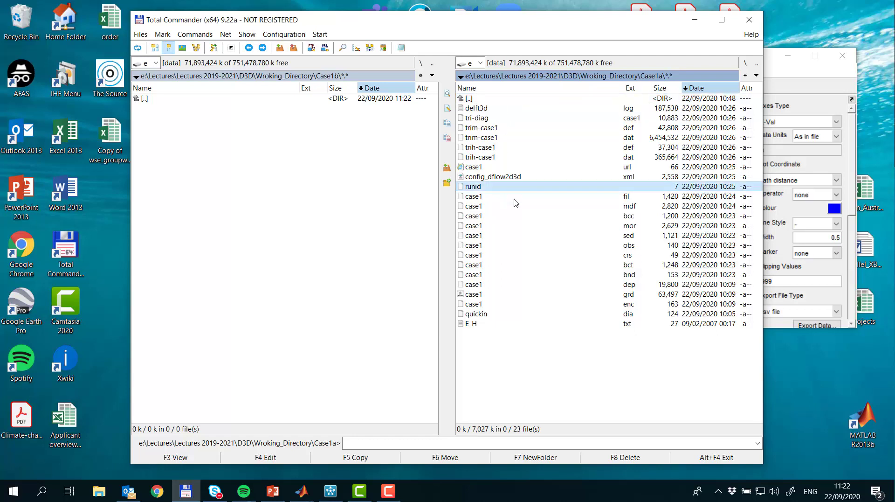
key(Insert)
key(Insert)
key(Insert)
key(Insert)
key(Insert)
key(Insert)
key(Insert)
key(Insert)
key(Insert)
key(Insert)
key(Insert)
key(Insert)
key(Insert)
key(Insert)
key(Insert)
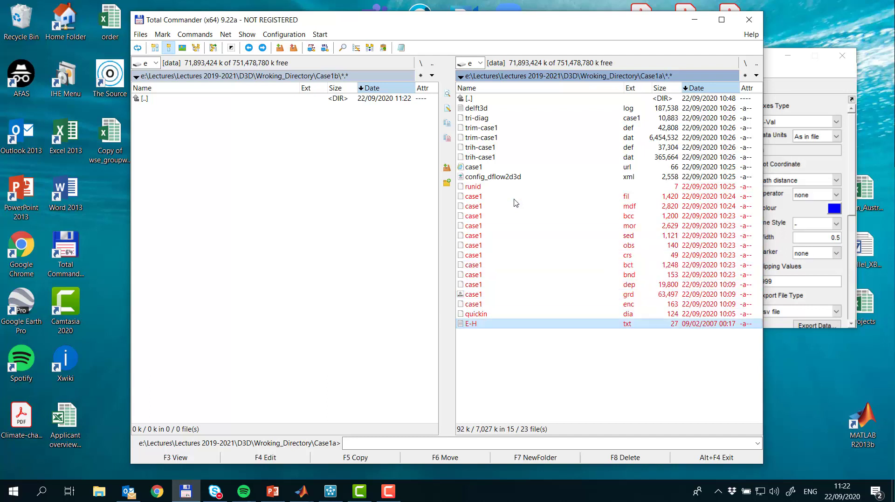
key(F5)
key(Return)
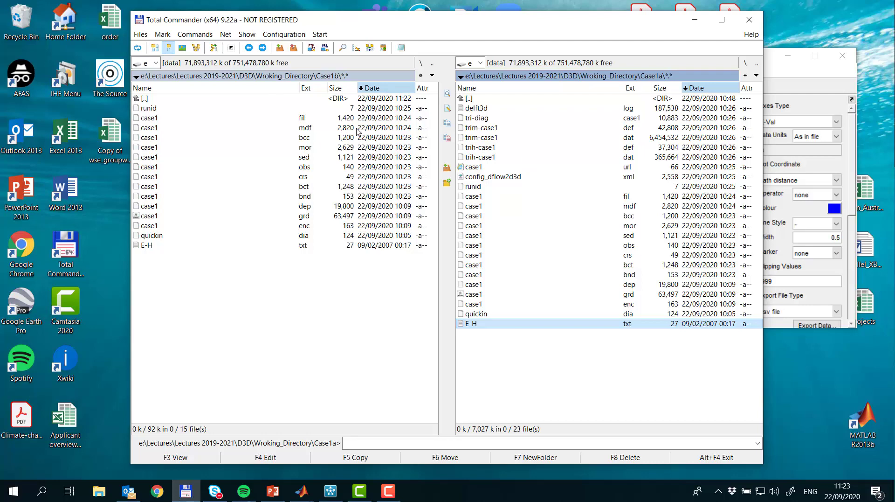
click(695, 22)
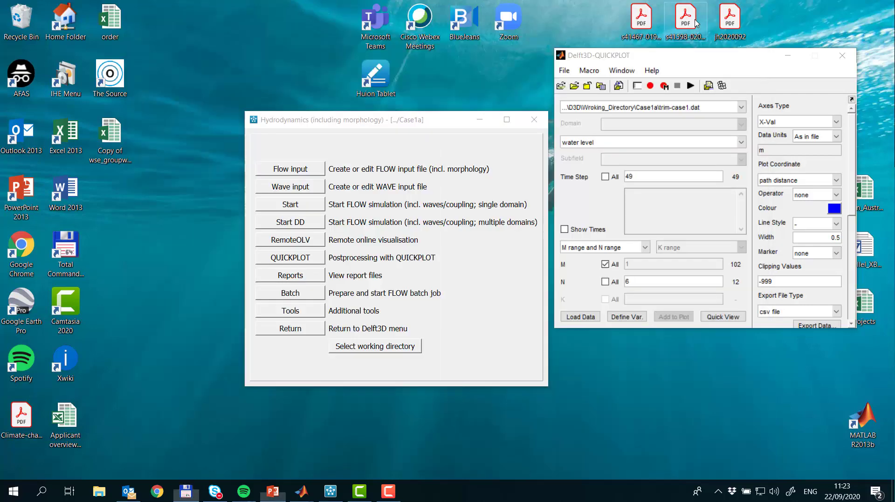
Change the Delft3D working directory to the Case1b folder inside Wroking_Directory
click(400, 348)
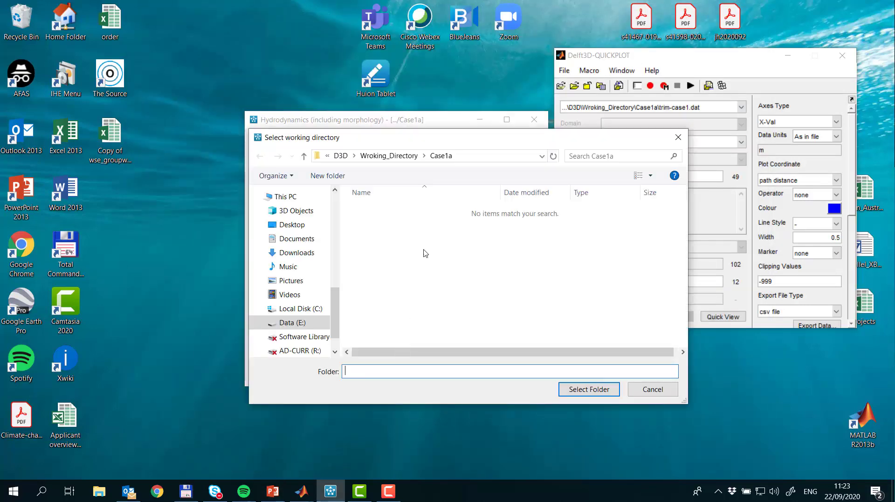
click(411, 155)
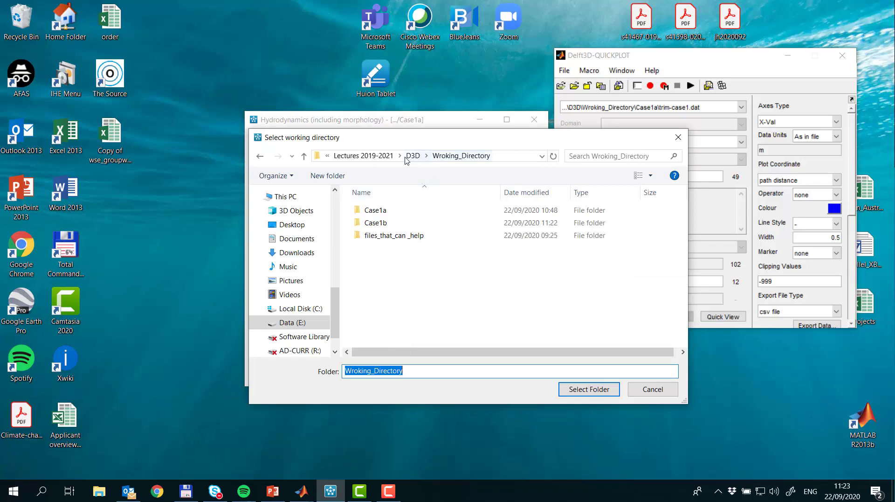
click(397, 227)
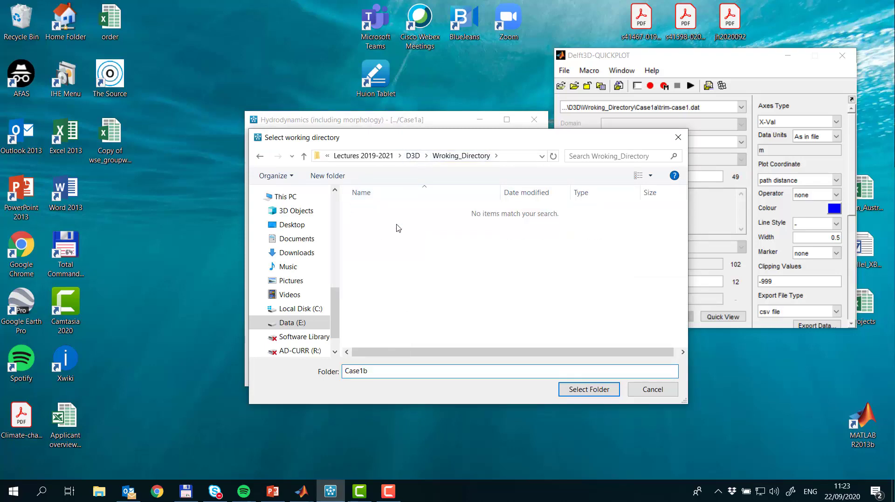
click(589, 389)
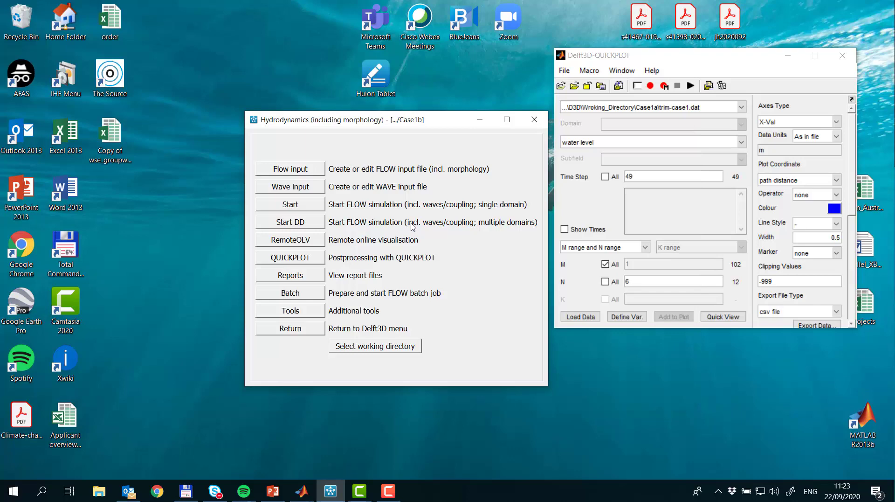
Start the FLOW input editor and open case1.mdf from the Case1b folder
click(317, 170)
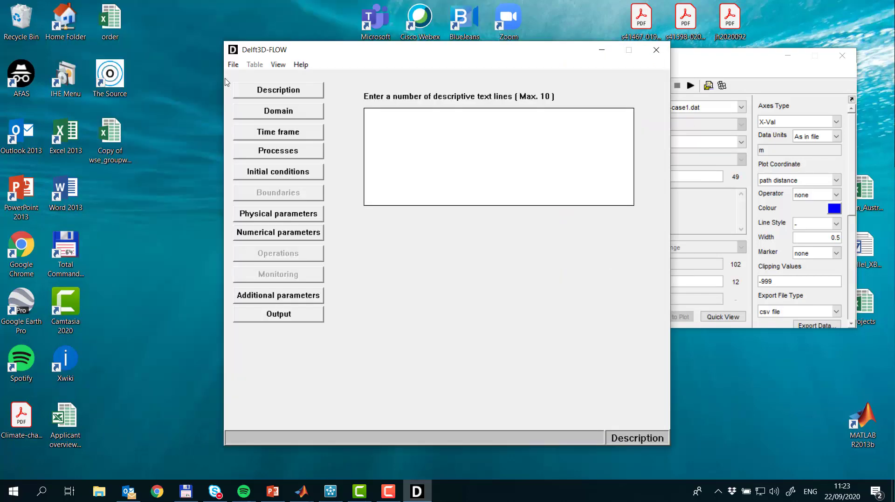
click(233, 64)
click(240, 76)
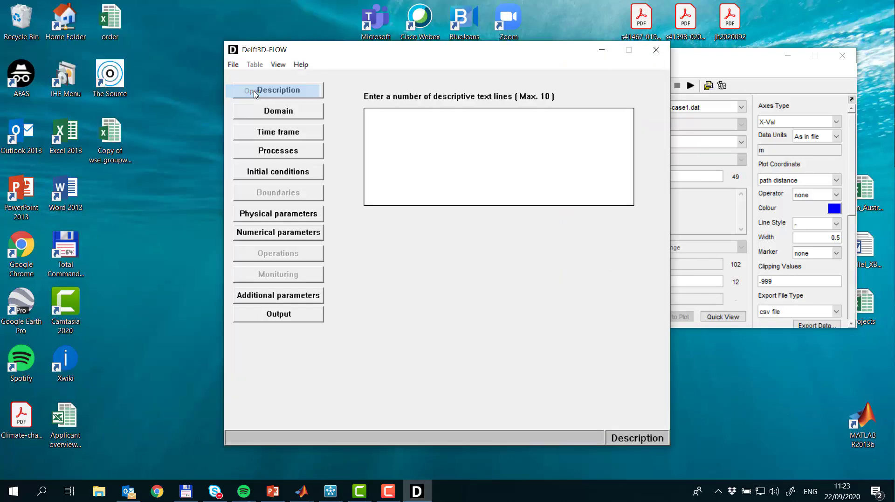
click(351, 154)
click(572, 330)
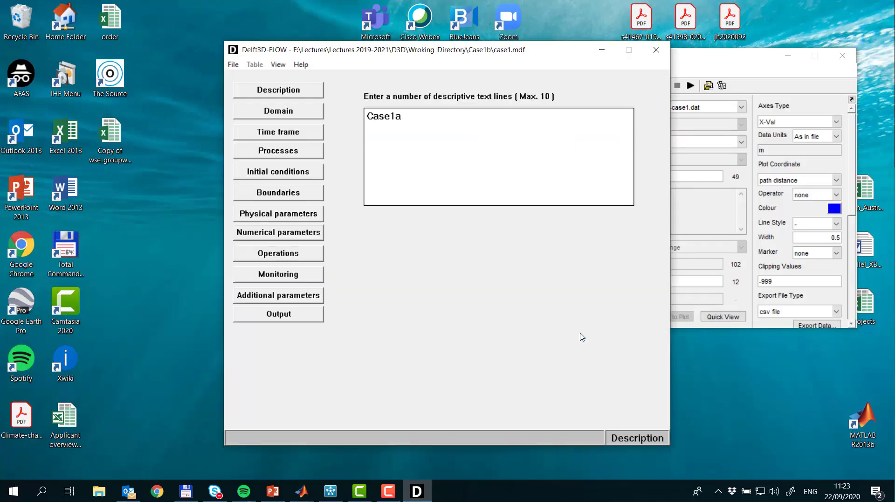
Add a second non-cohesive sediment fraction named Sediment2 to the model's processes
click(308, 157)
click(496, 173)
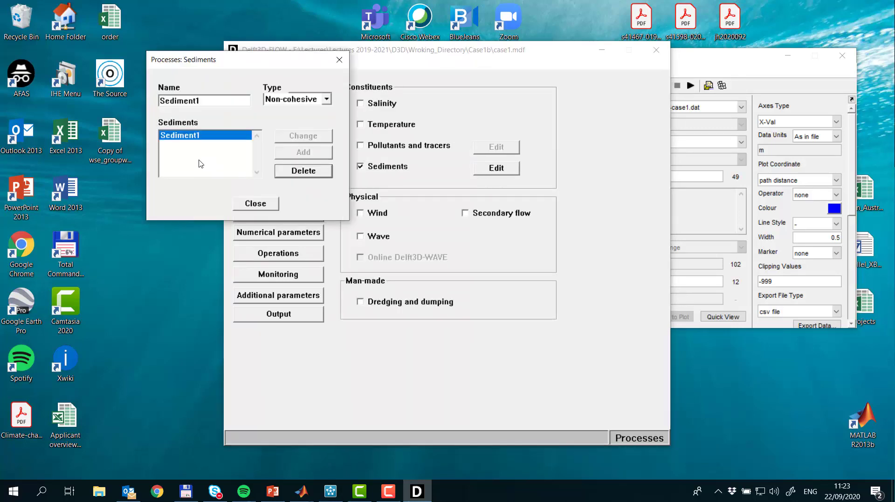
click(211, 102)
key(BackSpace)
text(2)
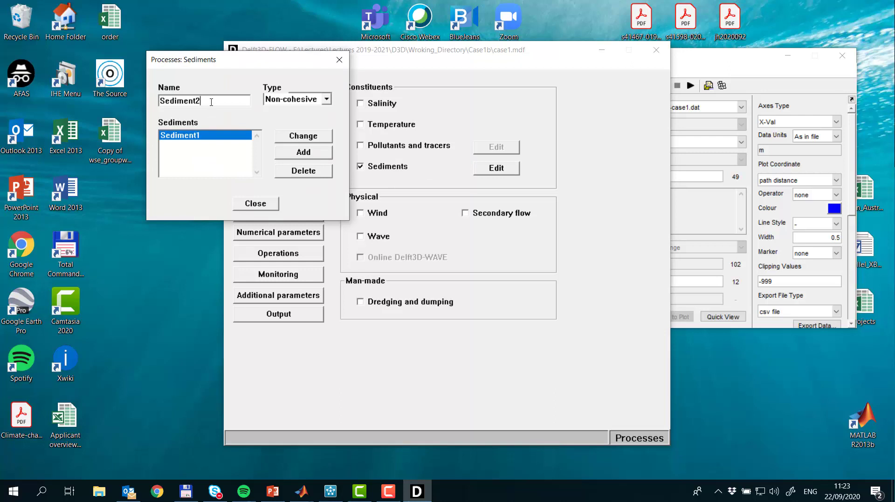
click(322, 155)
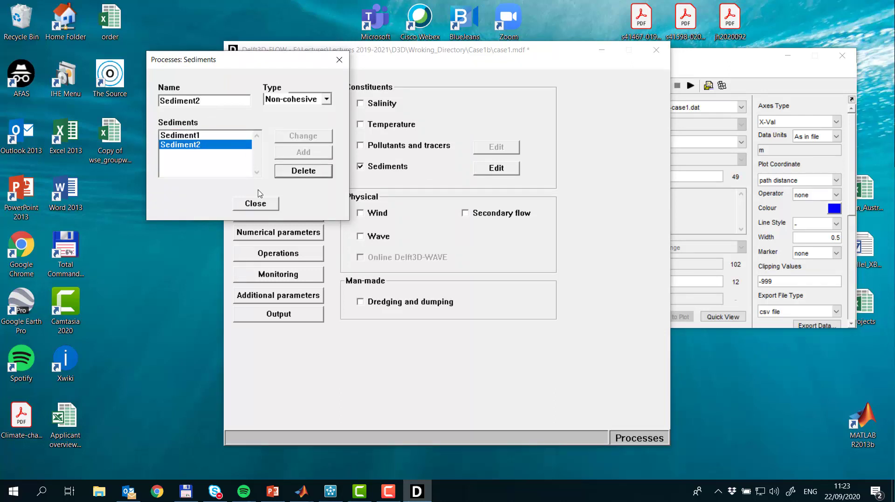
click(255, 203)
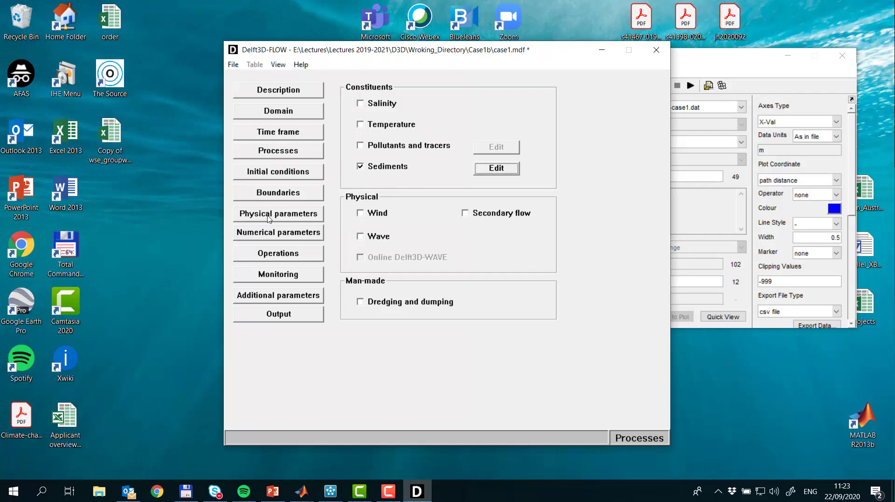
Set Sediment2's median sediment diameter (D50) to 100 µm and its uniform initial layer thickness at bed to 0.5 m
click(265, 215)
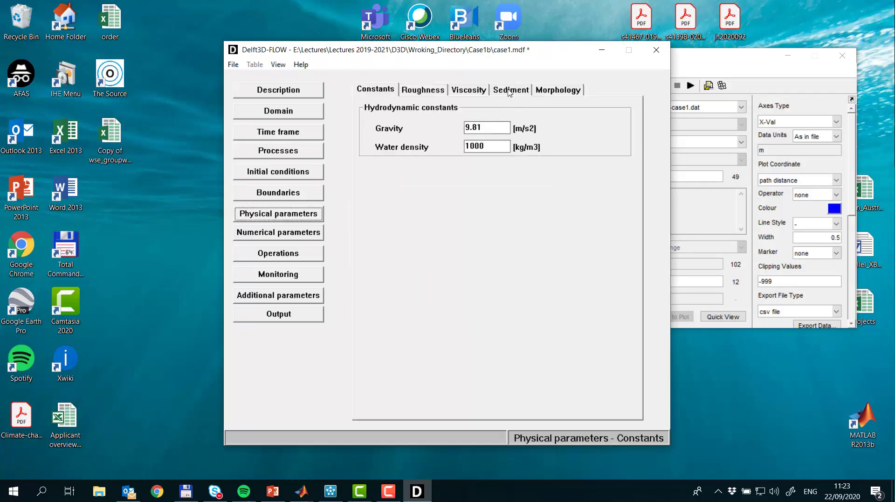
click(509, 91)
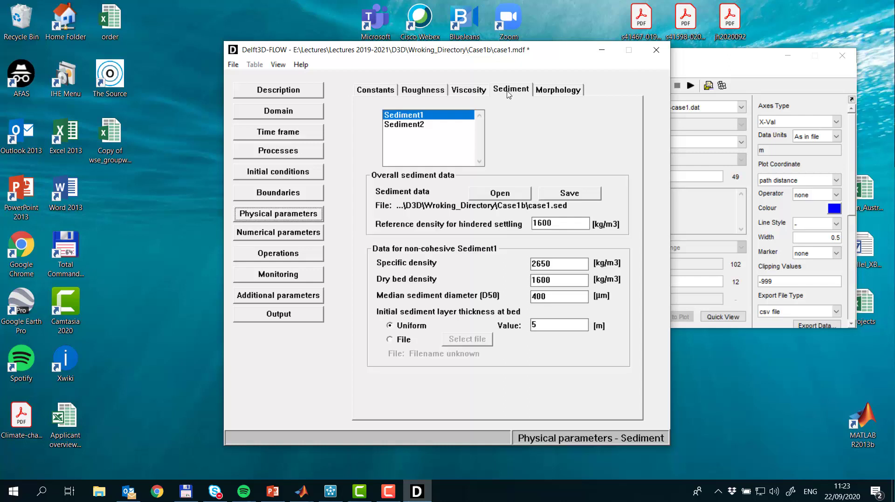
click(408, 125)
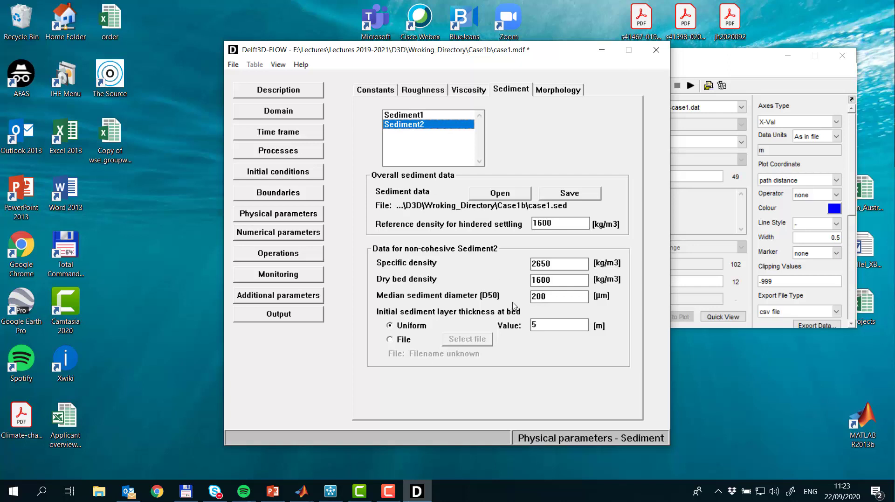
drag(555, 296, 521, 296)
text(100)
drag(557, 326, 521, 325)
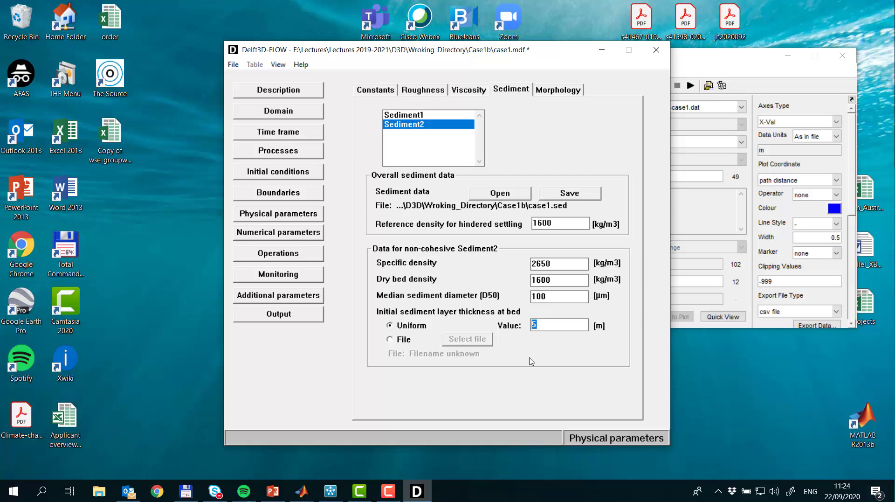
text(0.5)
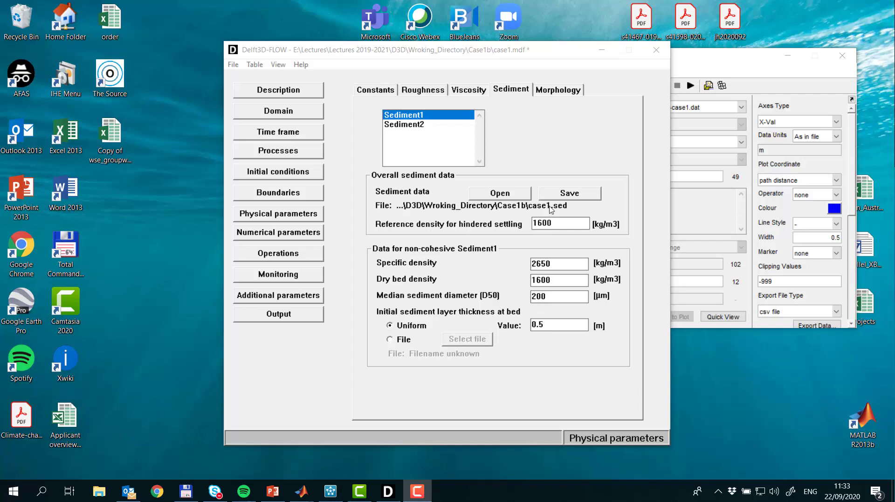
Save the sediment data in the Case1b folder as case1b.sed
click(580, 197)
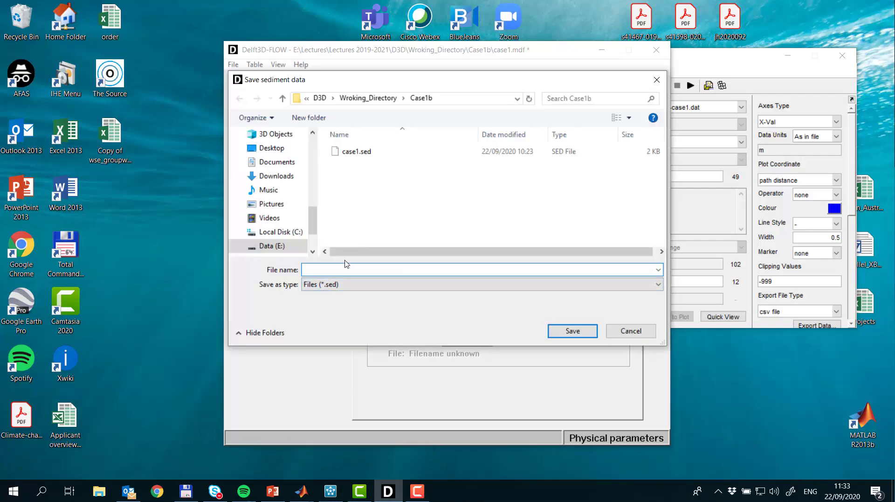
text(case1b)
key(Return)
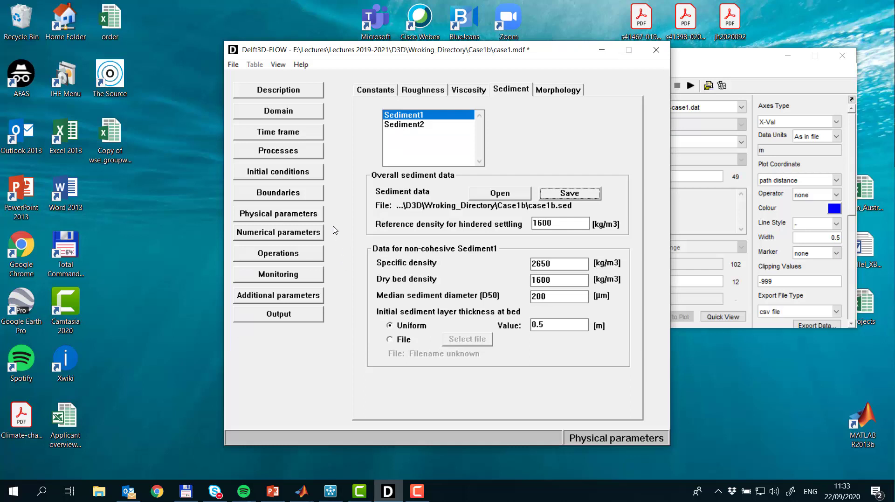
Check the transport conditions of the UpS boundary and which sediment constituents it offers
click(309, 193)
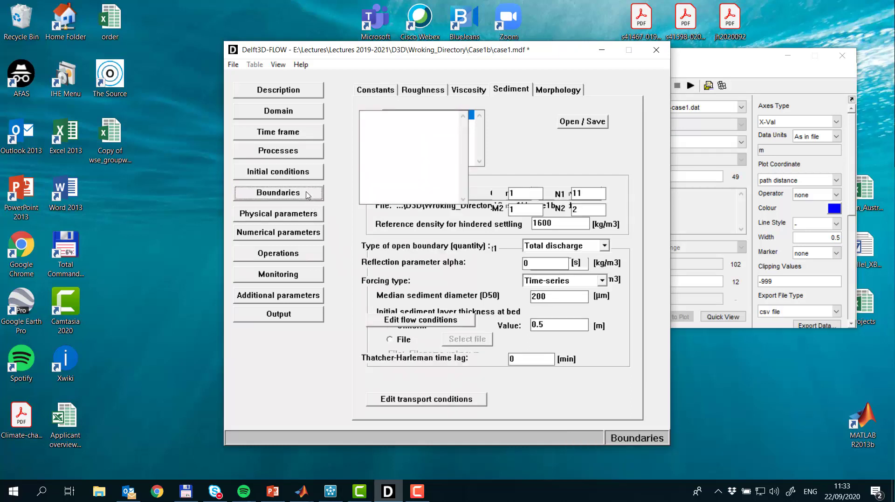
click(428, 402)
click(443, 256)
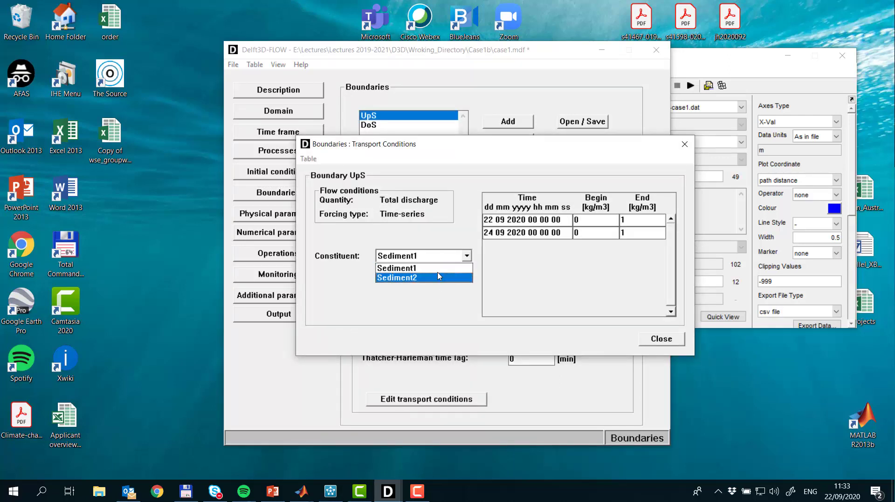
click(670, 343)
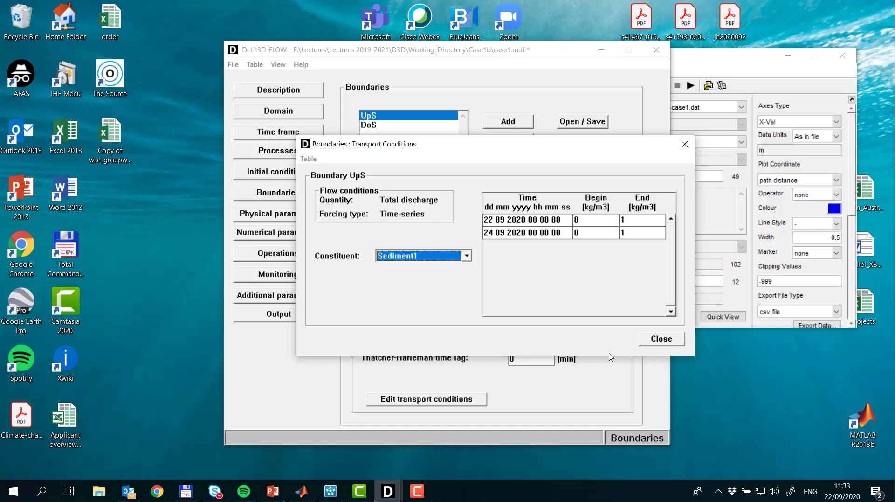
click(657, 345)
Save the boundary transport conditions in the Case1b folder as case1b.bcc
click(595, 122)
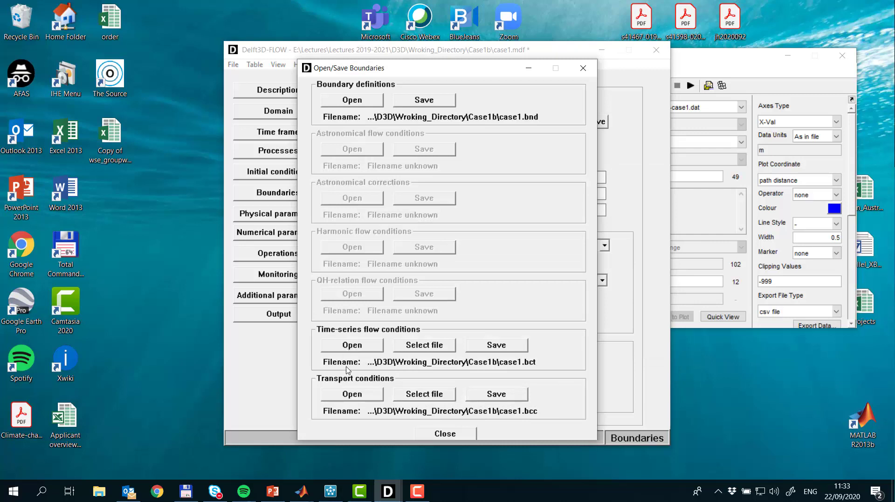
click(496, 394)
click(417, 278)
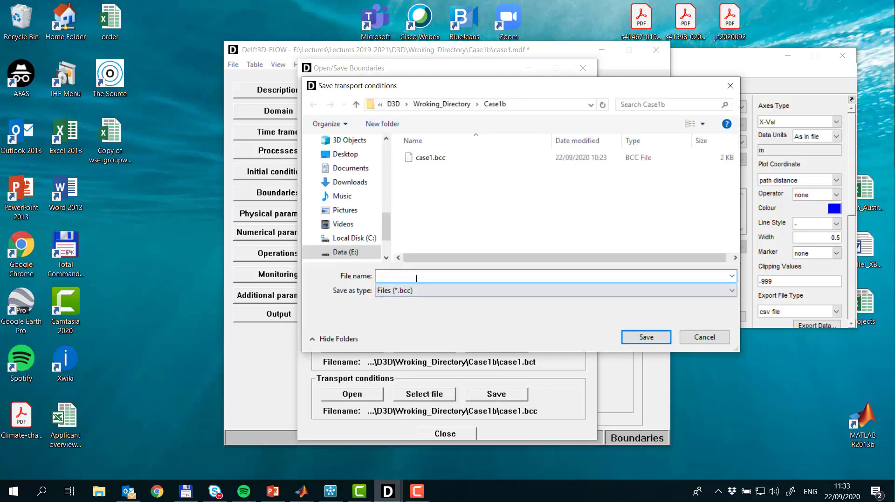
text(case1b)
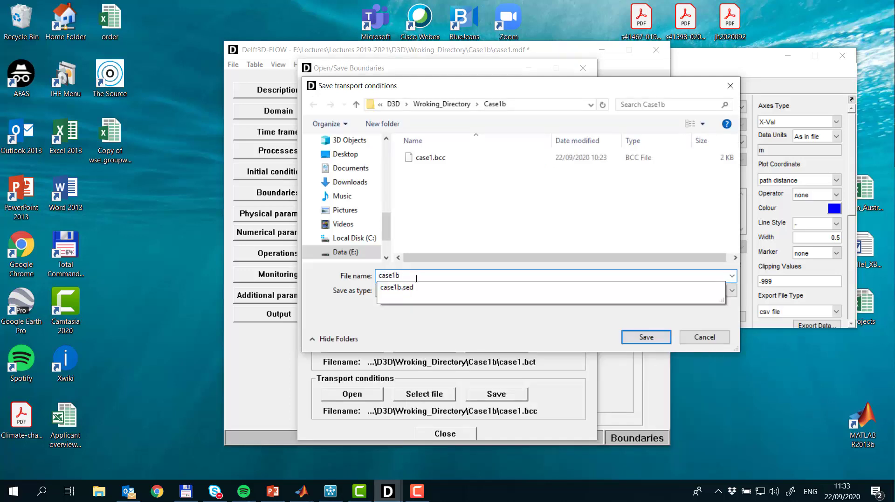
key(Return)
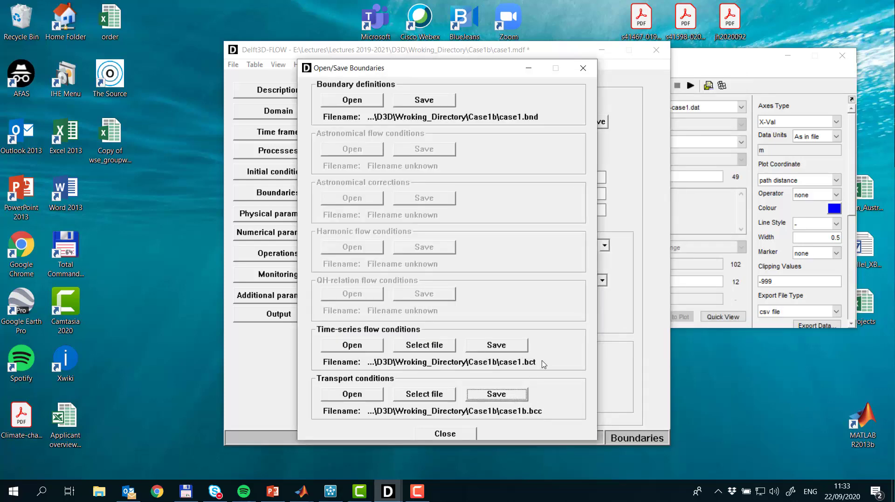
click(582, 68)
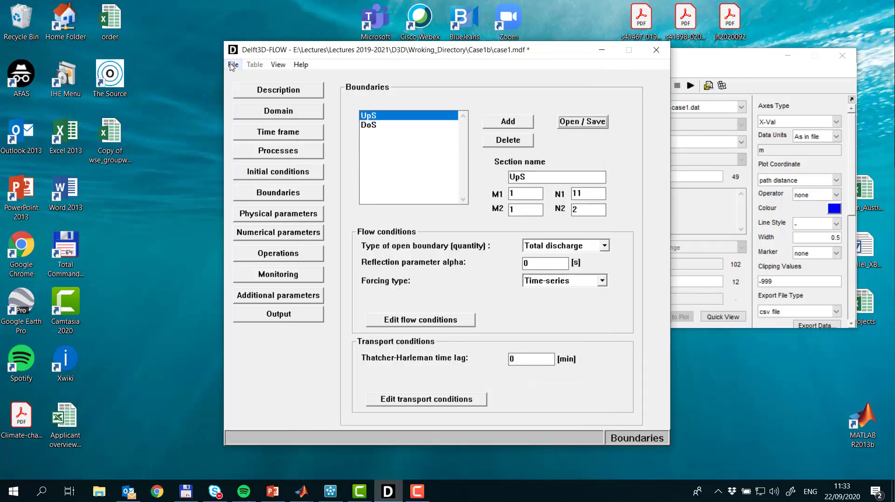
Save the master definition file under the new name case1b.mdf in the Case1b folder
click(232, 66)
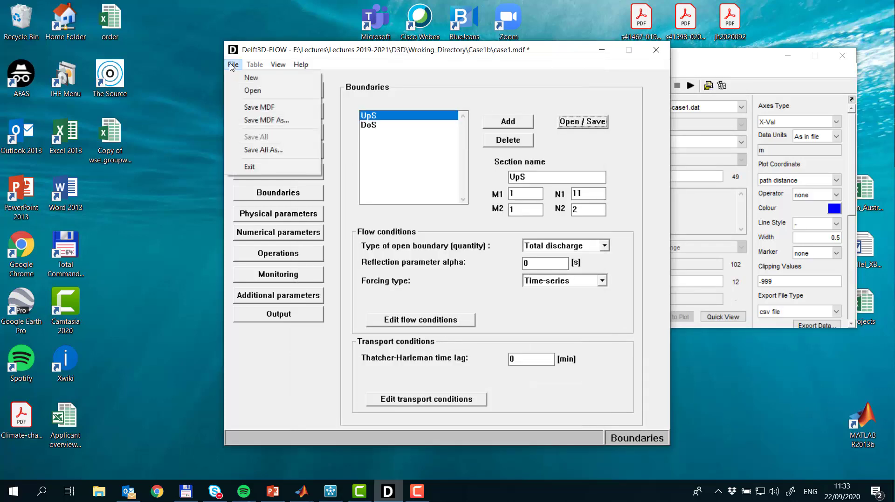
click(282, 122)
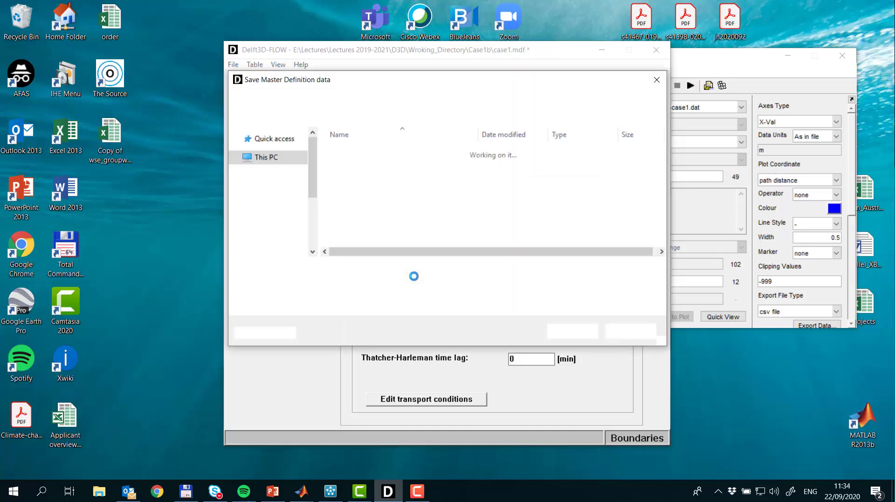
text(case1b)
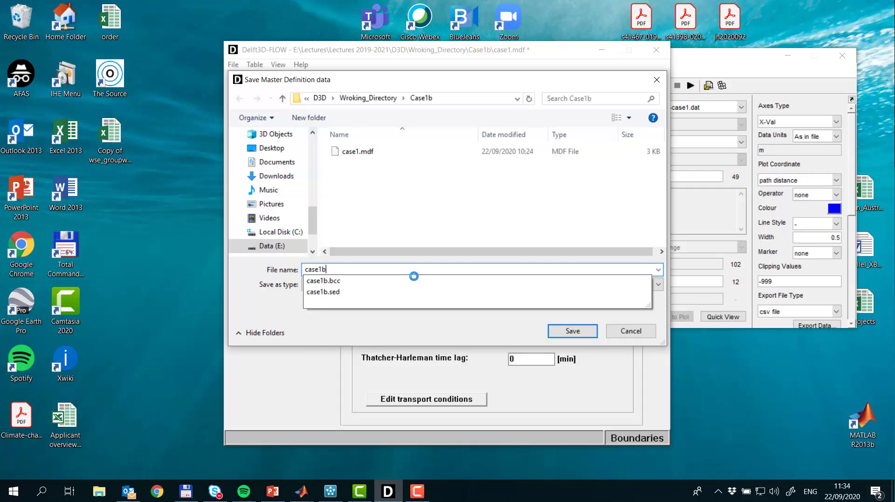
key(Return)
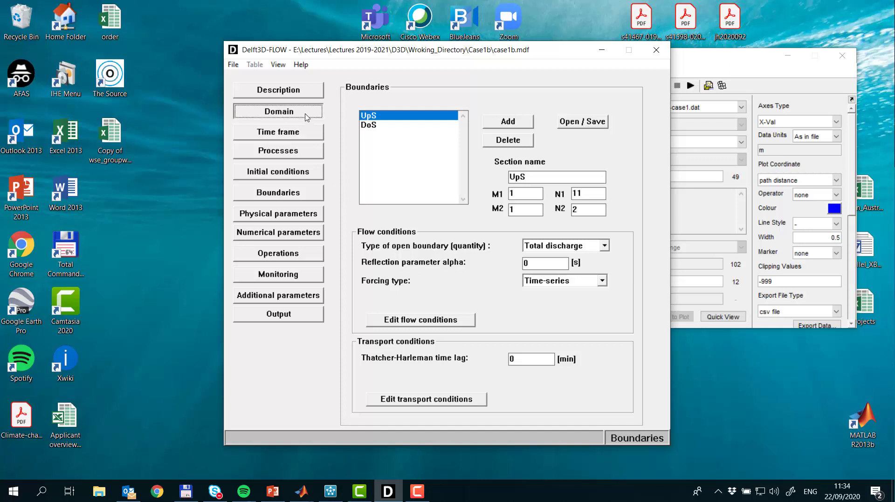
Change the model's description text to Case1b and save the MDF file again
click(307, 114)
click(287, 94)
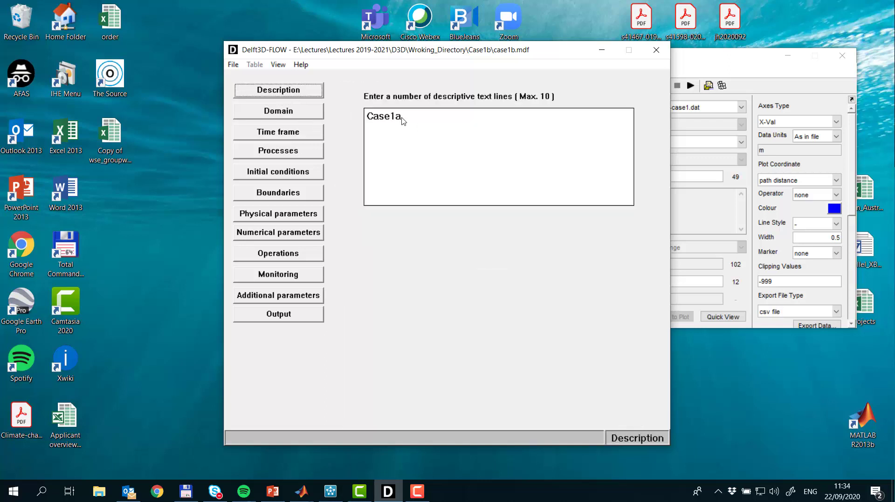
drag(397, 120, 403, 120)
text(b)
click(233, 65)
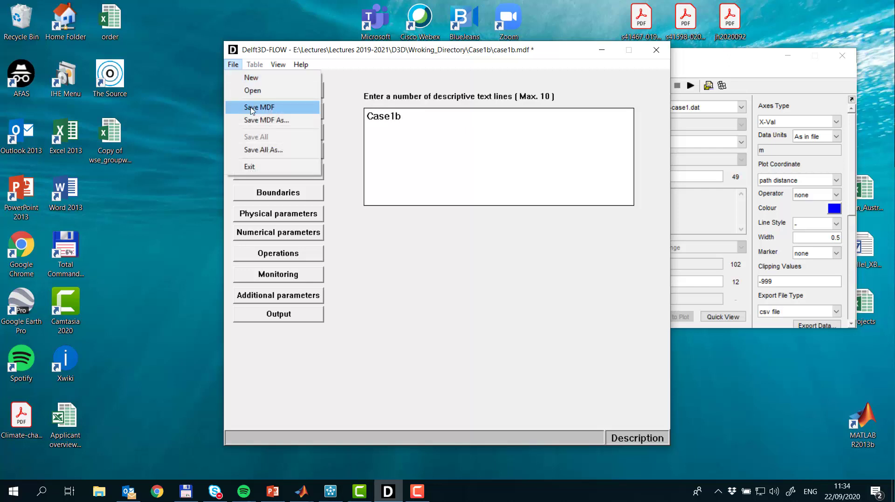
click(251, 108)
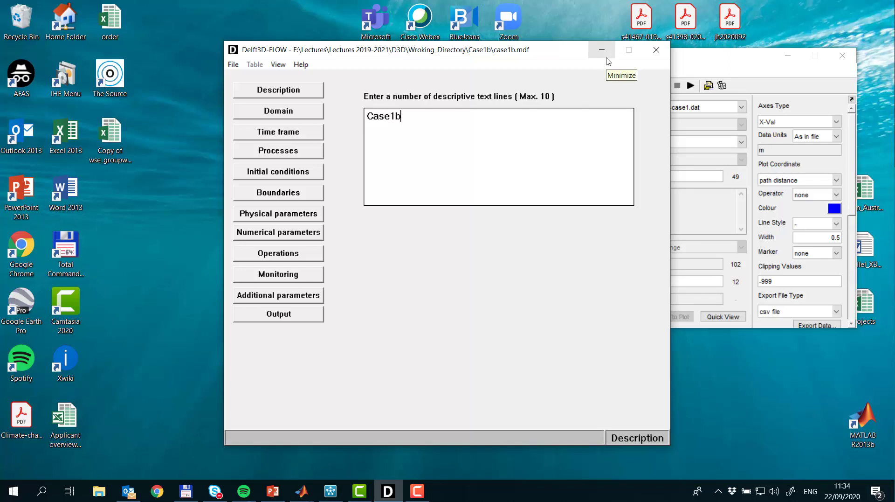
Close the FLOW input editor and run the single-domain FLOW simulation with case1b.mdf as the input file
click(656, 50)
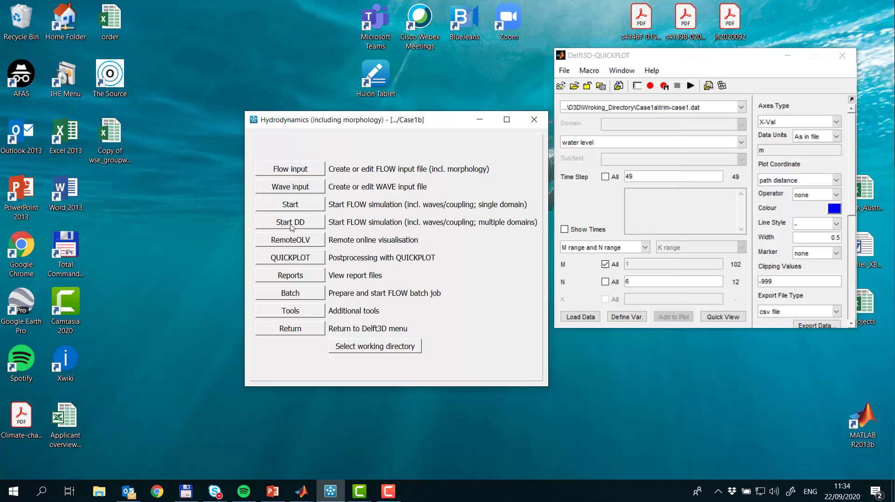
click(289, 205)
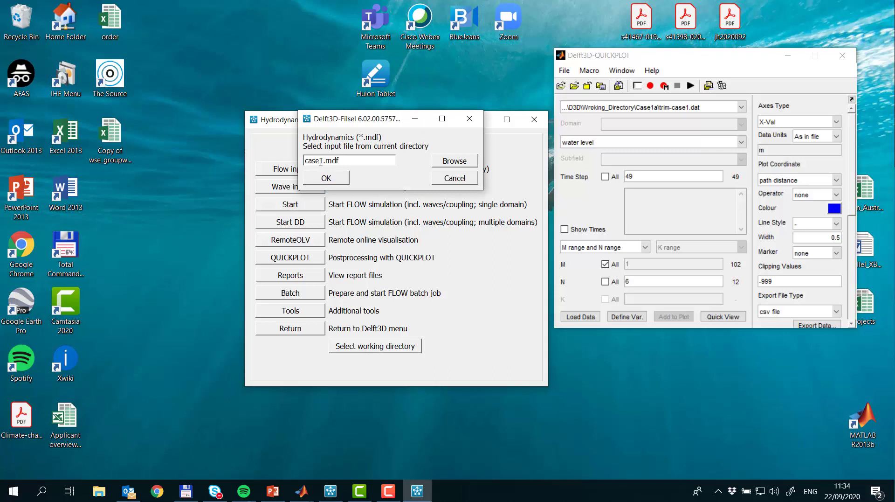
click(463, 161)
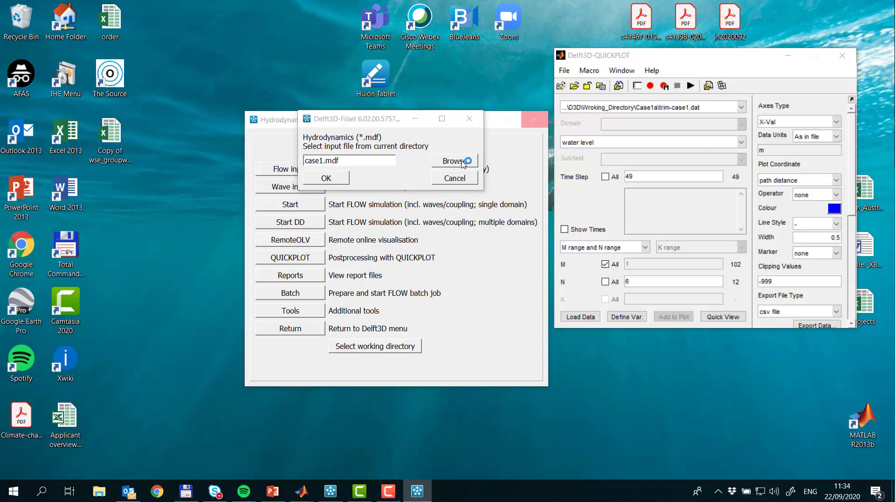
click(438, 222)
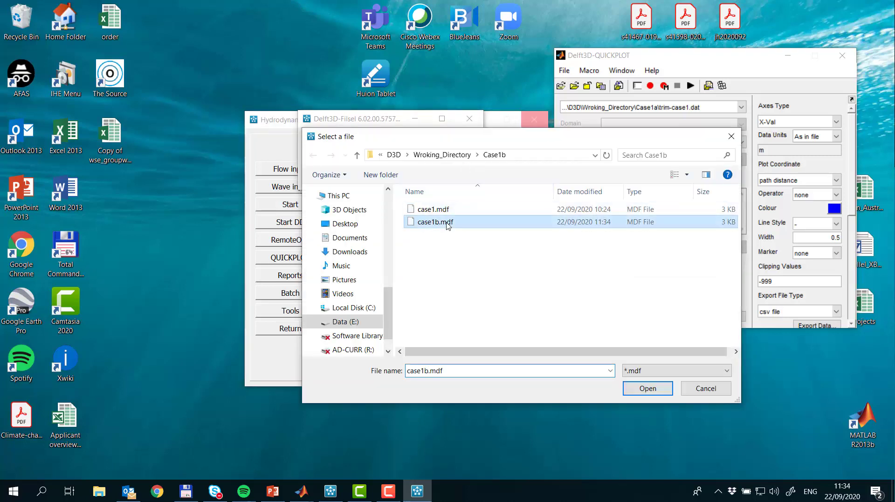
click(647, 388)
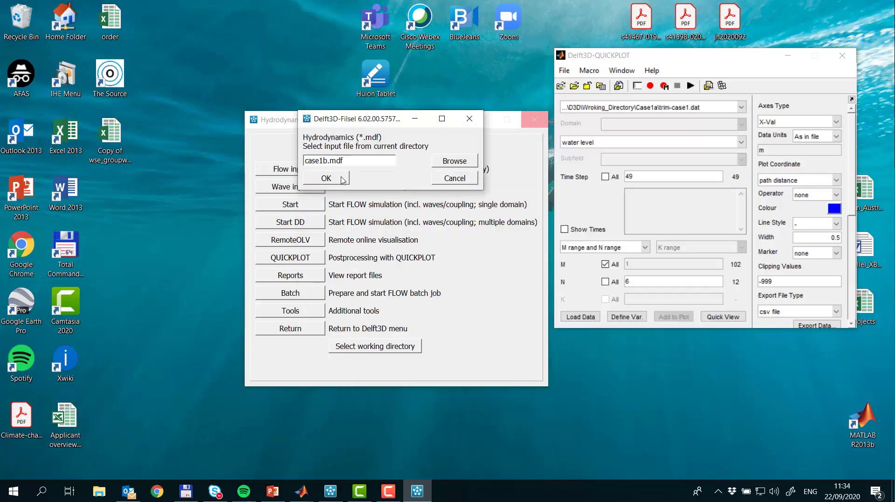
key(Return)
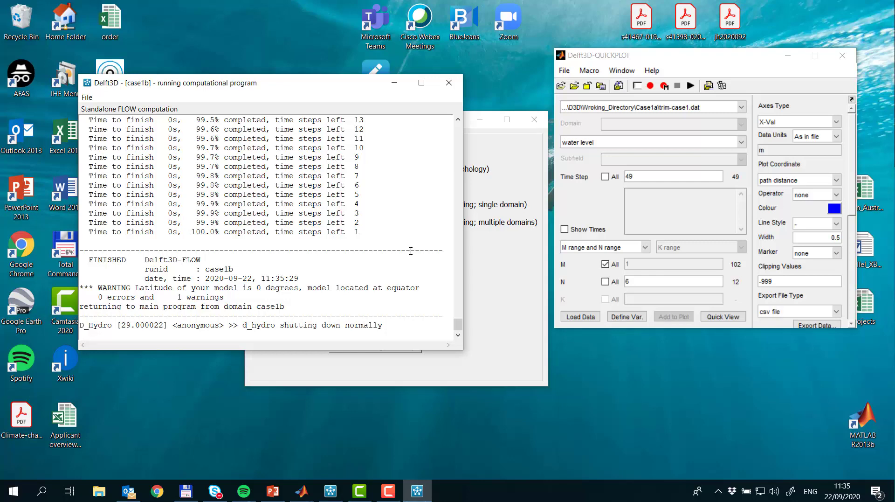
click(449, 83)
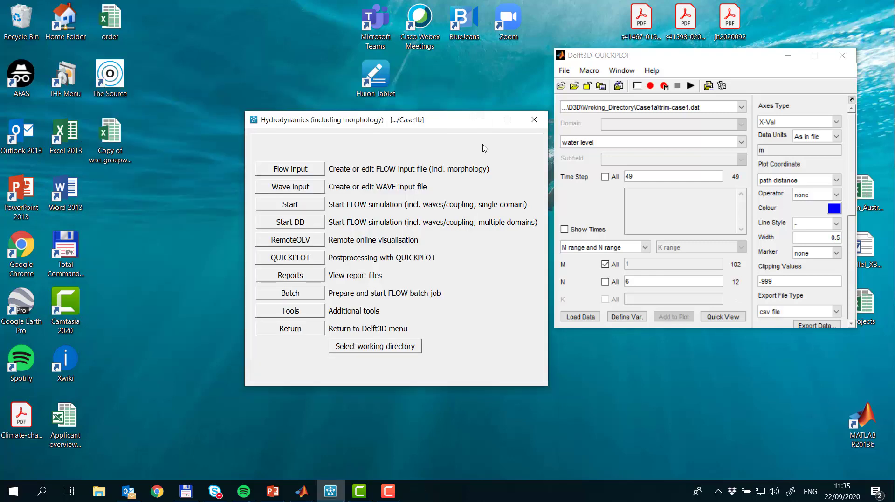
Switch to QUICKPLOT and load the result files trih-case1b.dat and trim-case1b.dat from the Case1b folder
drag(692, 57, 510, 72)
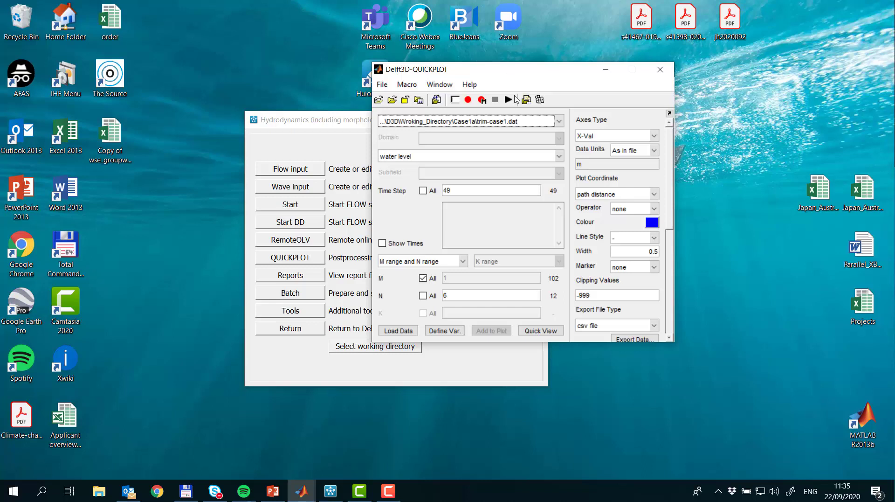
click(540, 125)
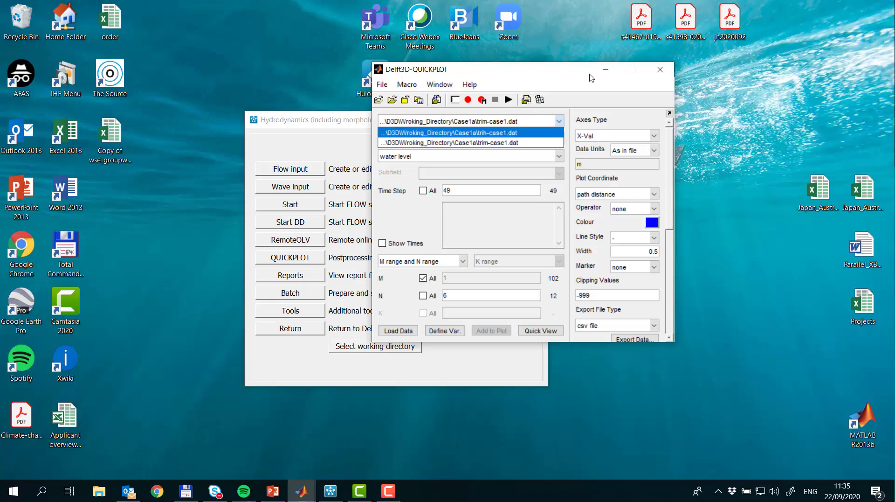
click(574, 88)
click(392, 100)
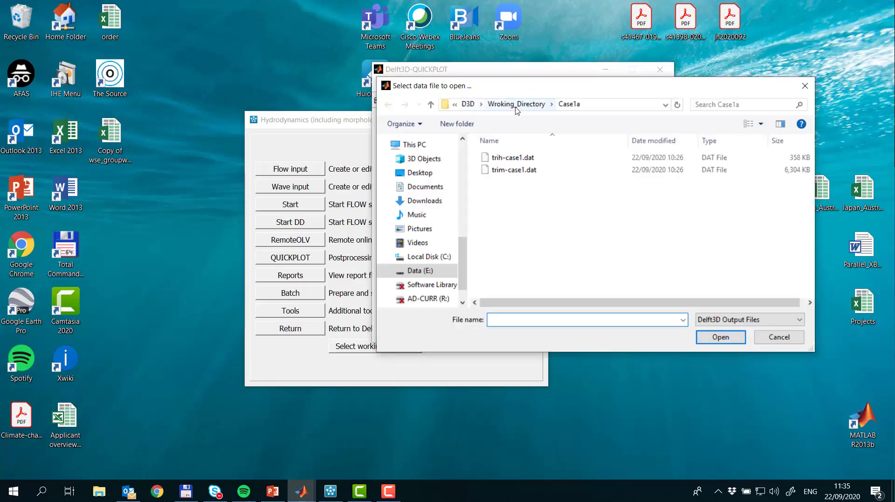
click(517, 107)
double_click(519, 172)
click(545, 158)
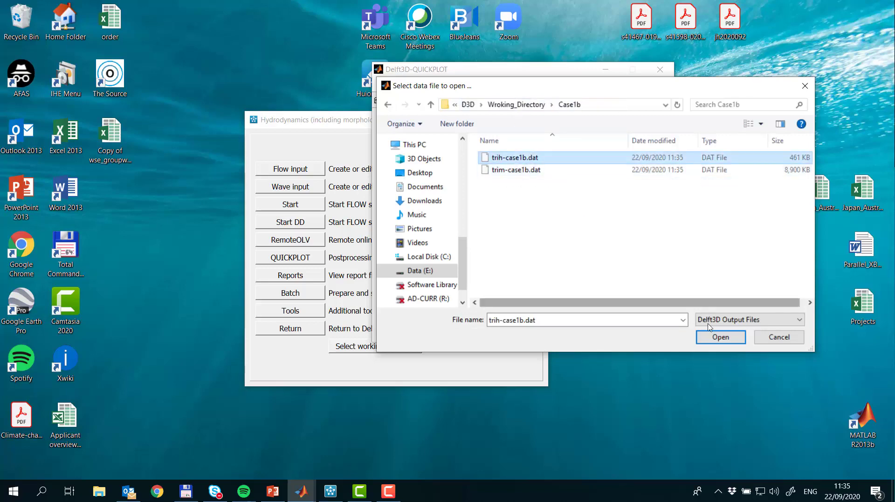
click(719, 338)
click(404, 100)
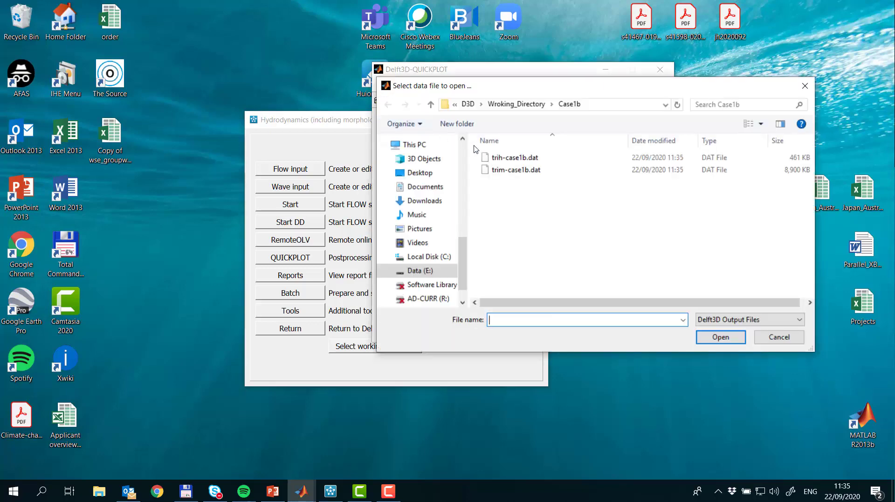
click(545, 172)
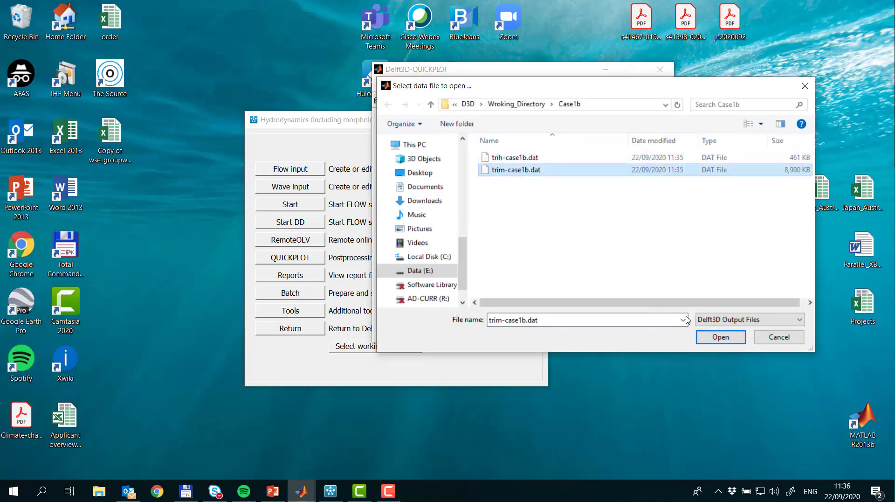
click(720, 336)
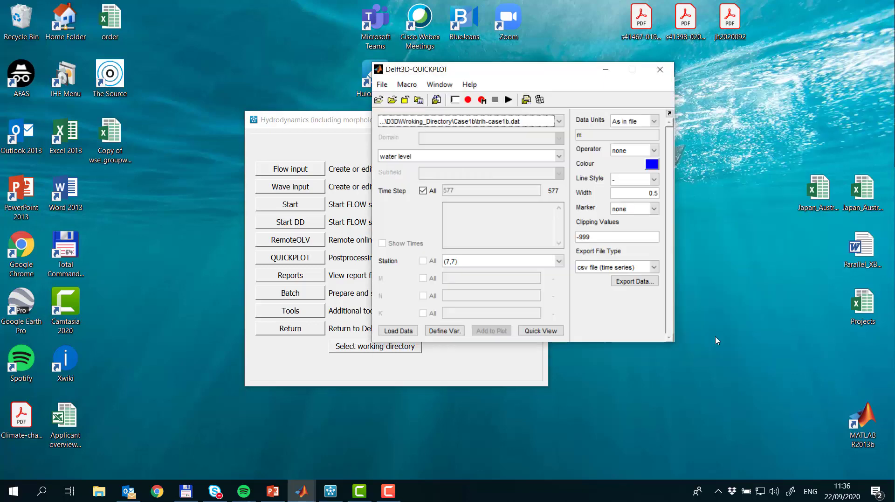
Plot Case1b's bed level in water level points over the full M and N range as continuous shades in a separate figure
click(545, 158)
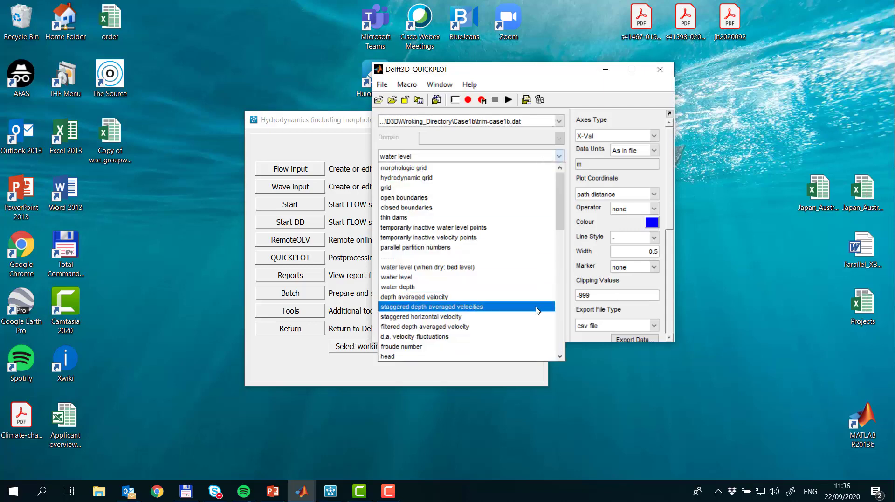
scroll(536, 310, down, 5)
scroll(538, 309, down, 5)
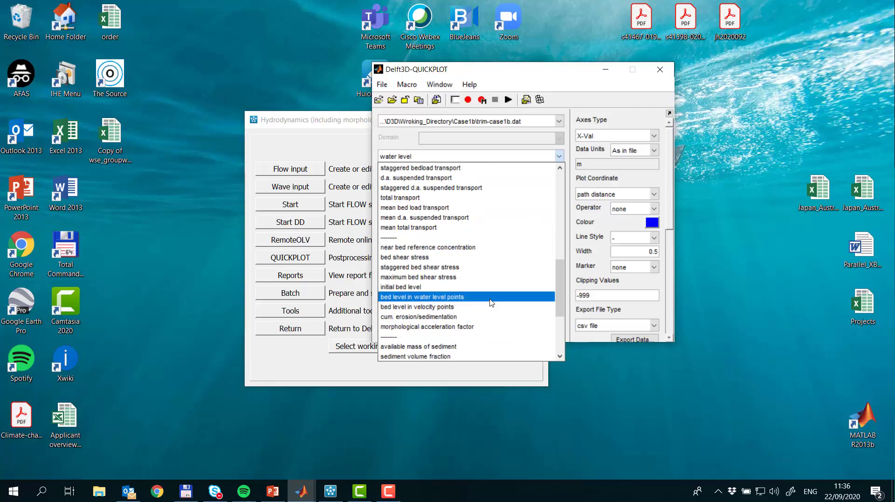
click(490, 302)
click(423, 296)
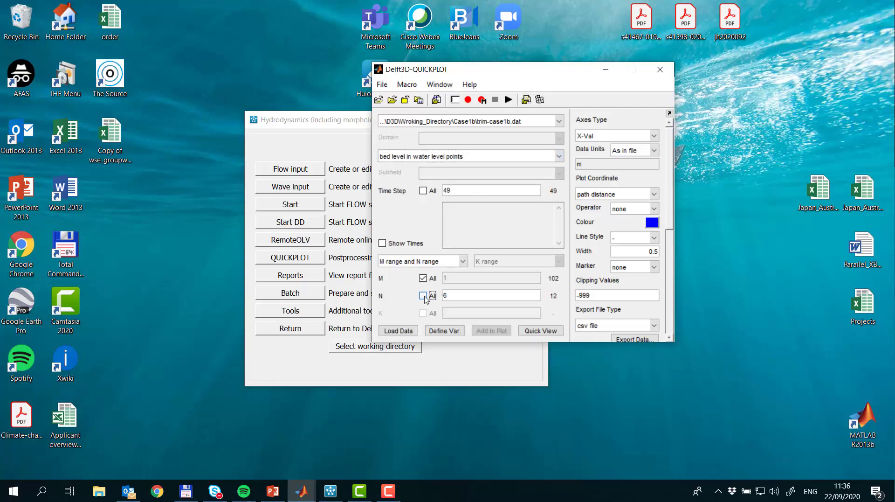
click(630, 168)
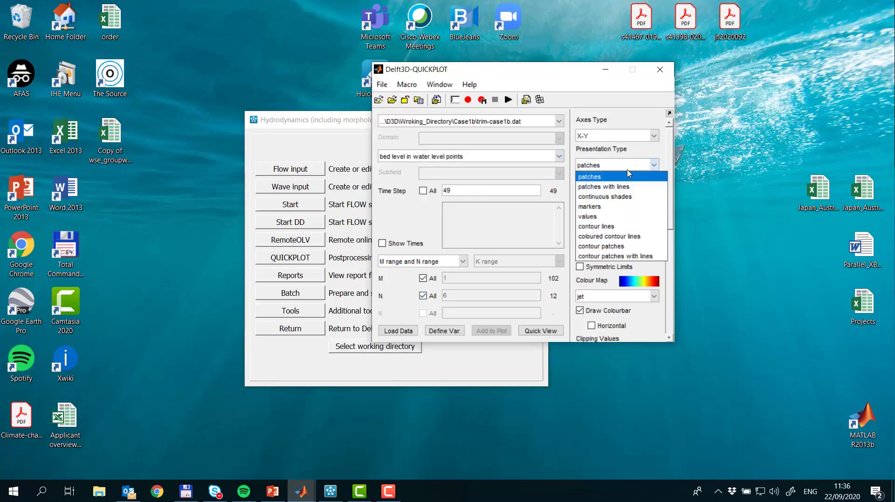
click(637, 196)
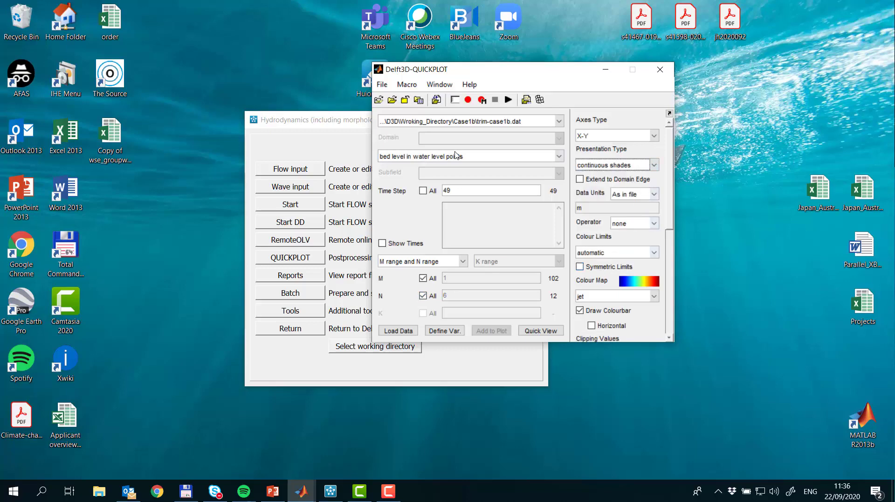
click(540, 331)
drag(455, 19, 242, 17)
drag(506, 74, 642, 46)
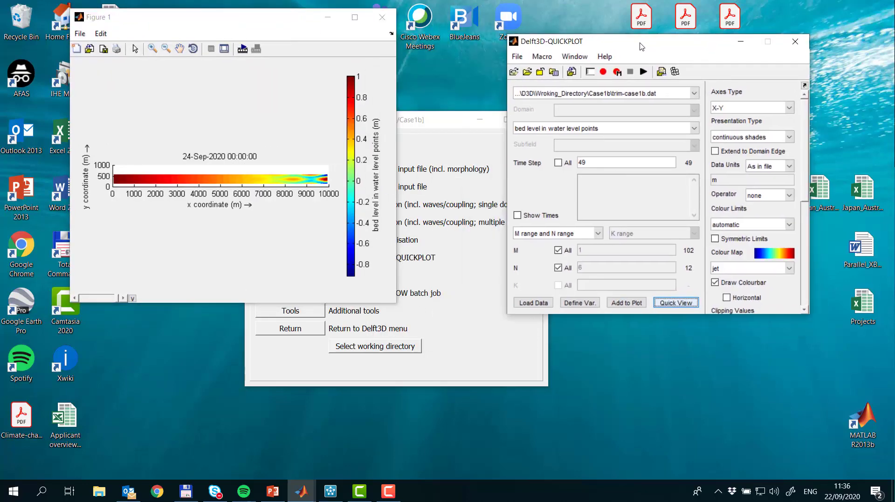
Plot the same bed level map from Case1a's trim-case1.dat in a second figure
click(634, 94)
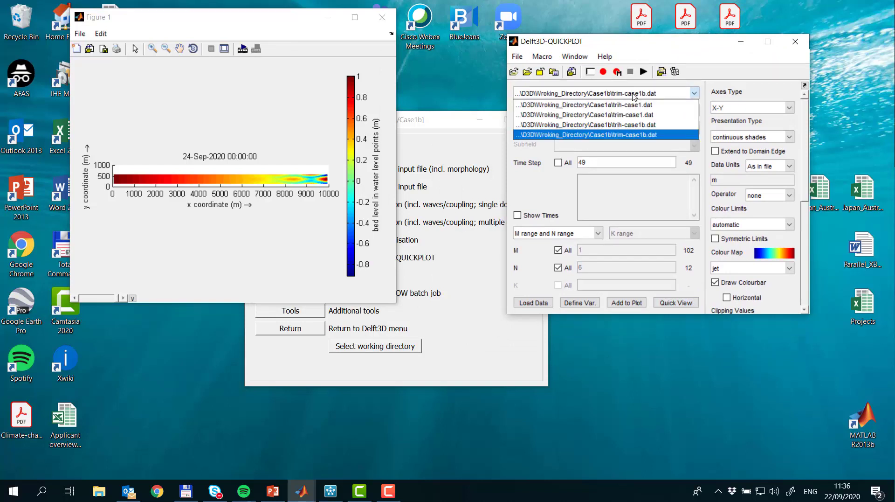
click(663, 116)
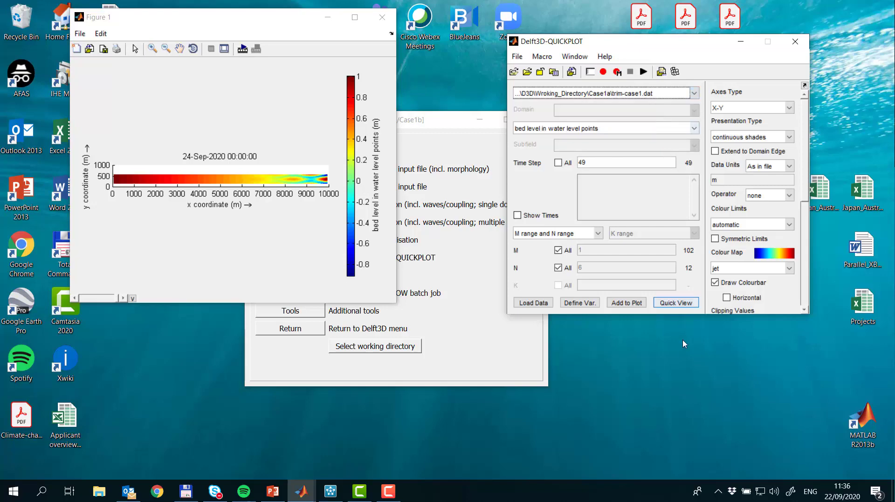
click(683, 303)
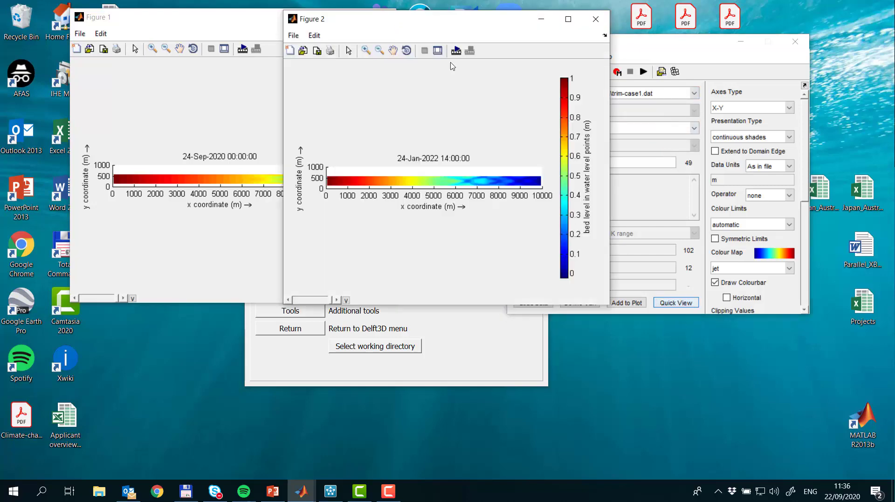
Place the two bed level maps side by side for comparison and close the Case1b figure
drag(425, 19, 540, 17)
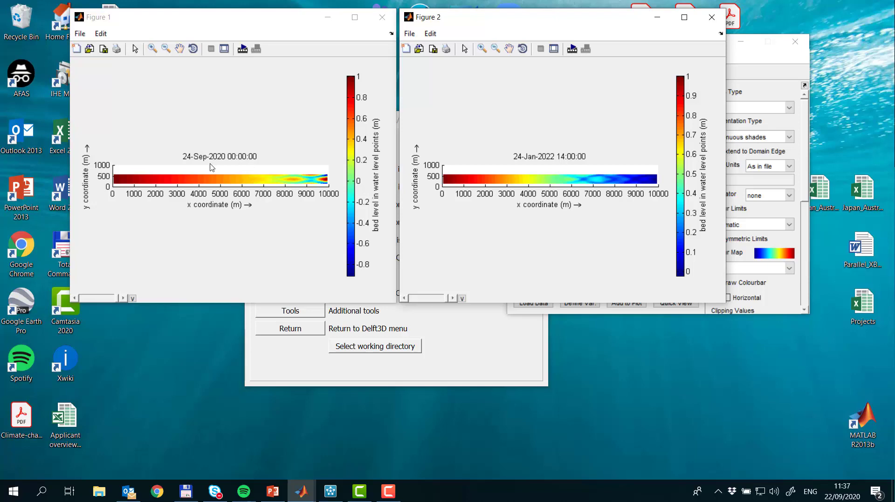
click(382, 17)
drag(466, 21, 129, 29)
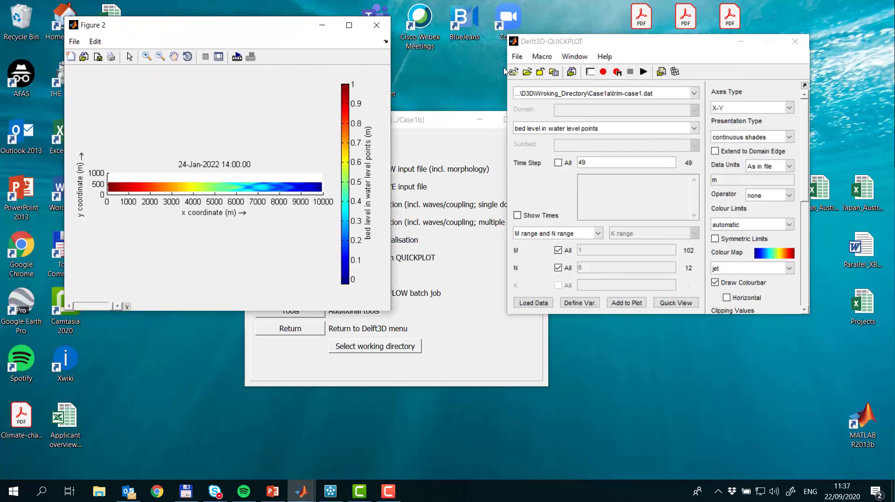
Set the display time of Case1b's trim-case1b.dat to Morphologic Time in its file options
click(602, 93)
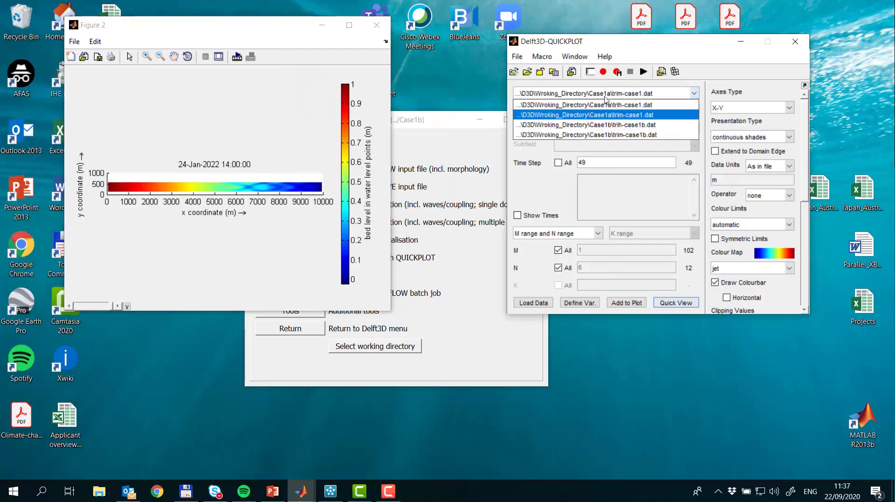
click(614, 124)
click(616, 93)
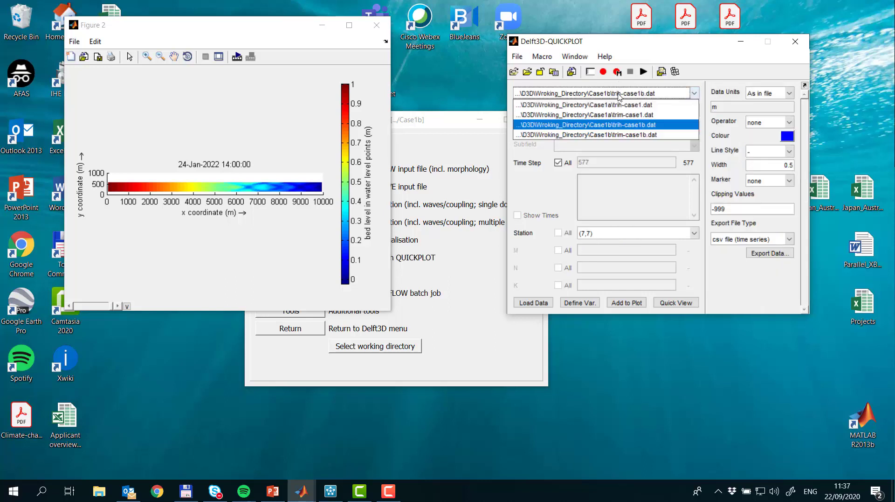
click(622, 134)
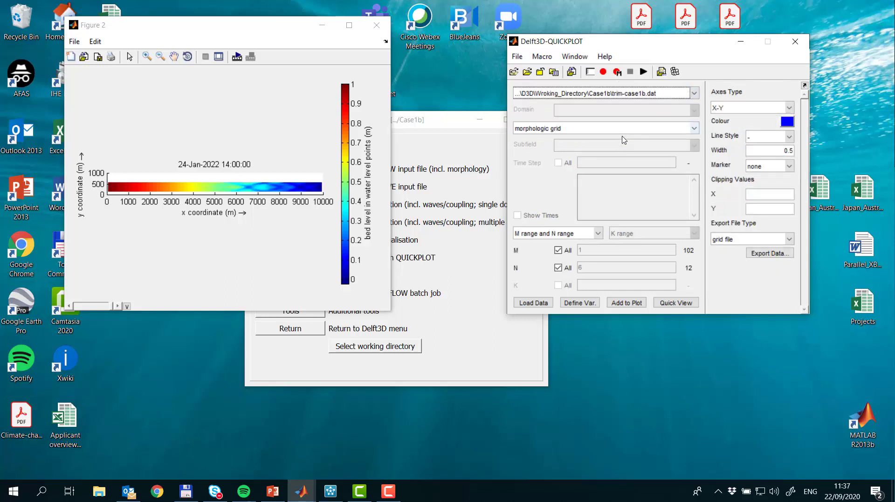
click(554, 72)
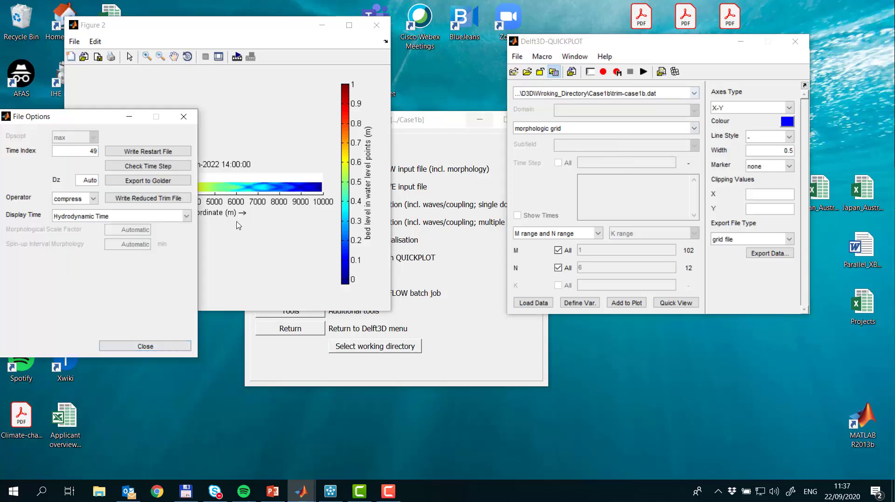
click(104, 216)
click(108, 237)
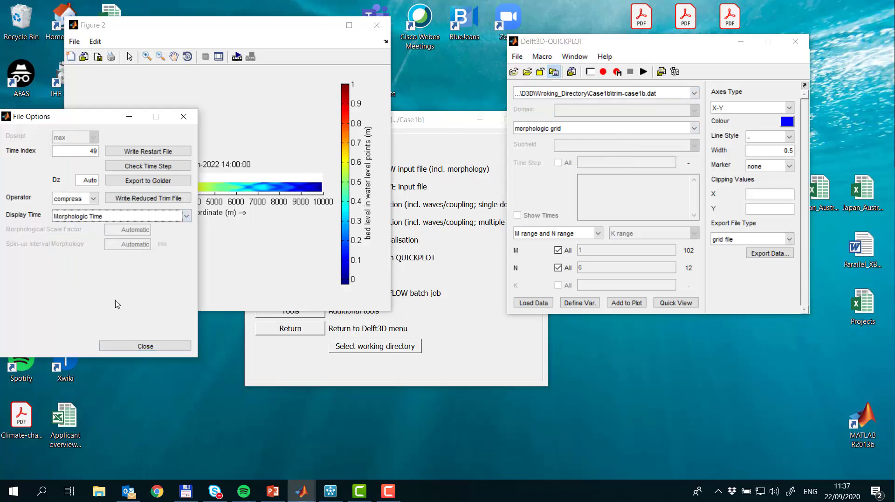
click(145, 346)
Replot Case1b's bed level map with the morphologic time and place it beside the Case1a map
click(676, 303)
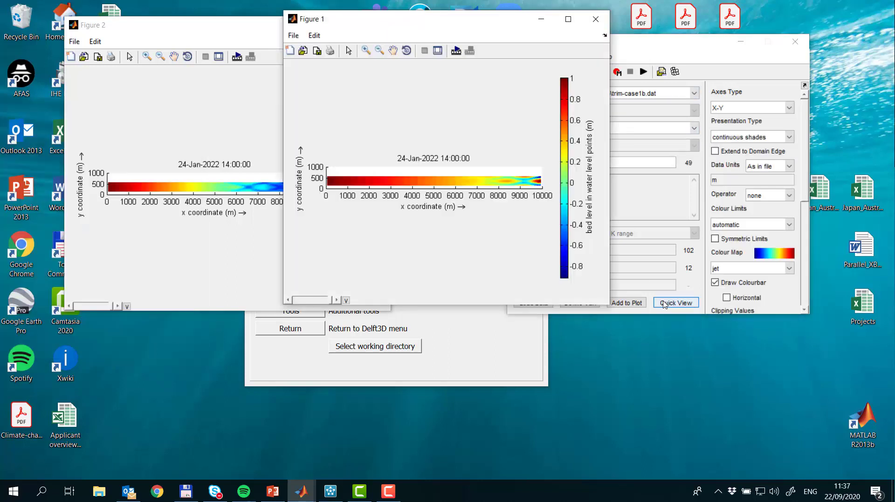
drag(430, 22, 539, 27)
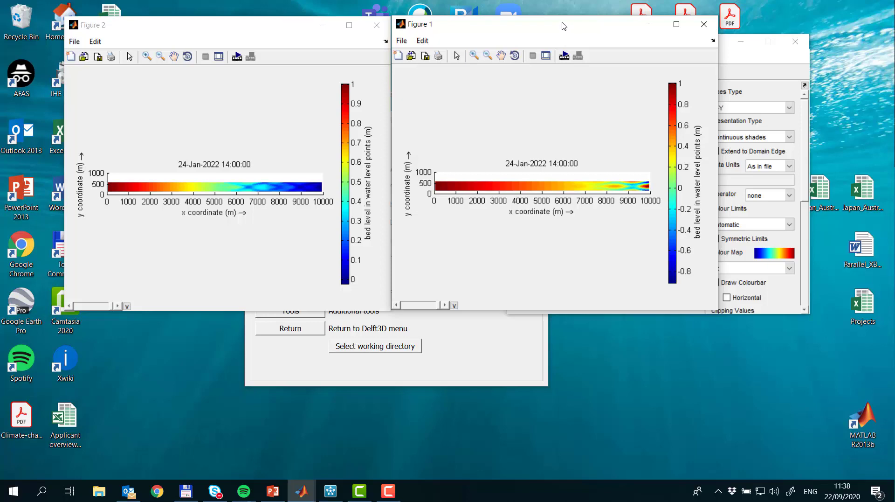
Close both bed level map figures and bring the QUICKPLOT window to the middle of the screen
drag(563, 26, 236, 57)
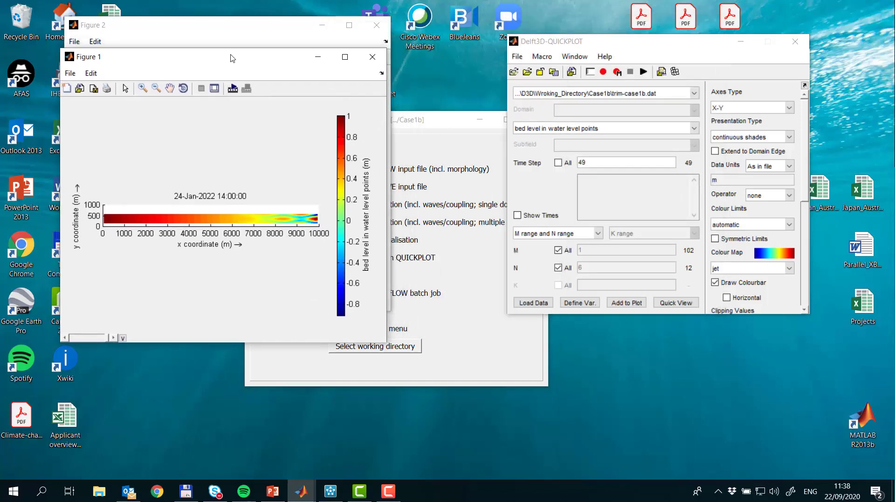
click(377, 55)
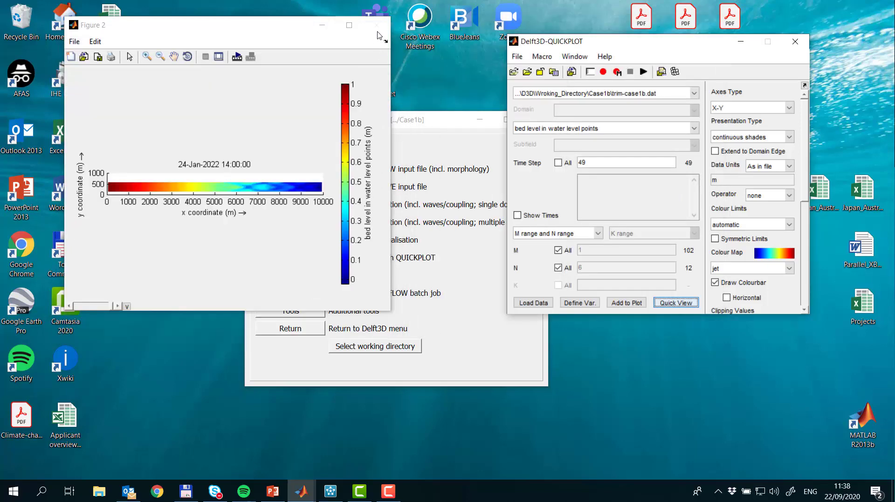
click(377, 25)
drag(650, 42, 420, 40)
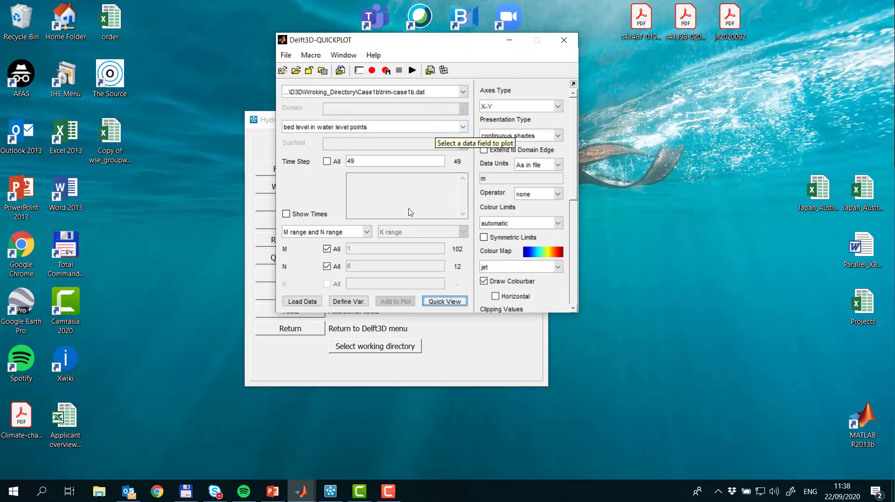
Plot Case1a's bed level from trim-case1.dat along N = 6 over the full M range as a black line
click(327, 266)
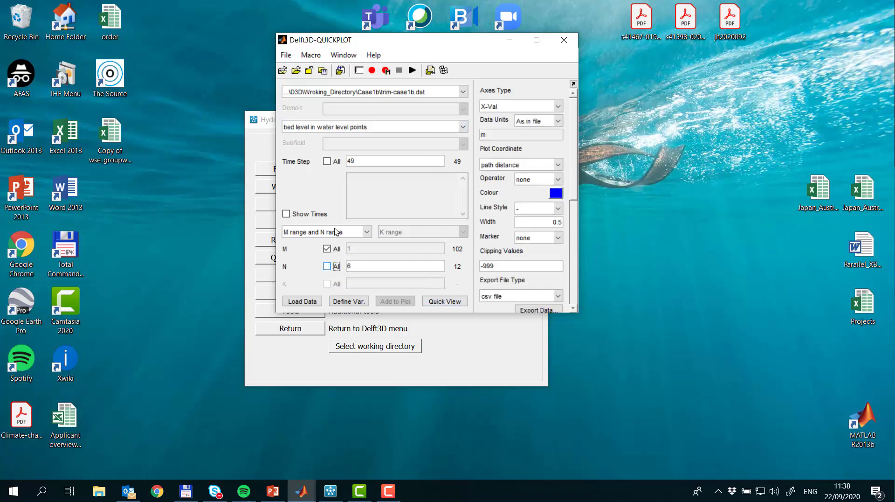
click(424, 94)
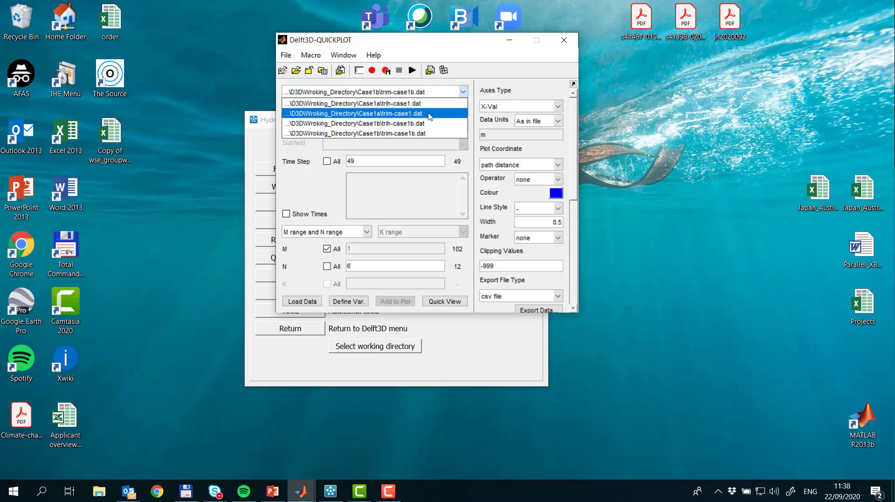
click(429, 116)
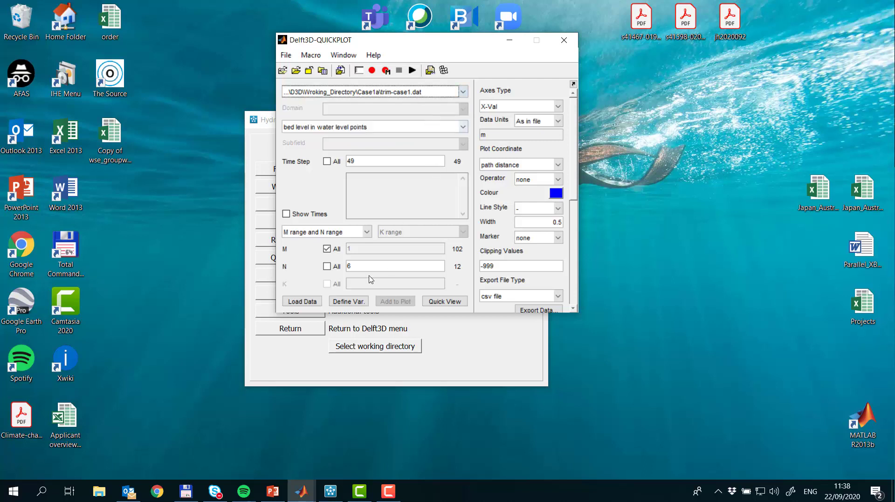
click(555, 196)
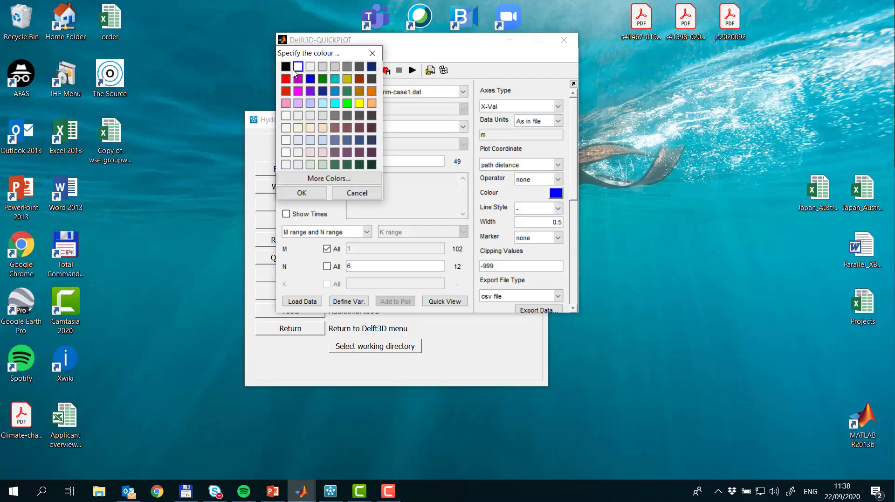
click(293, 196)
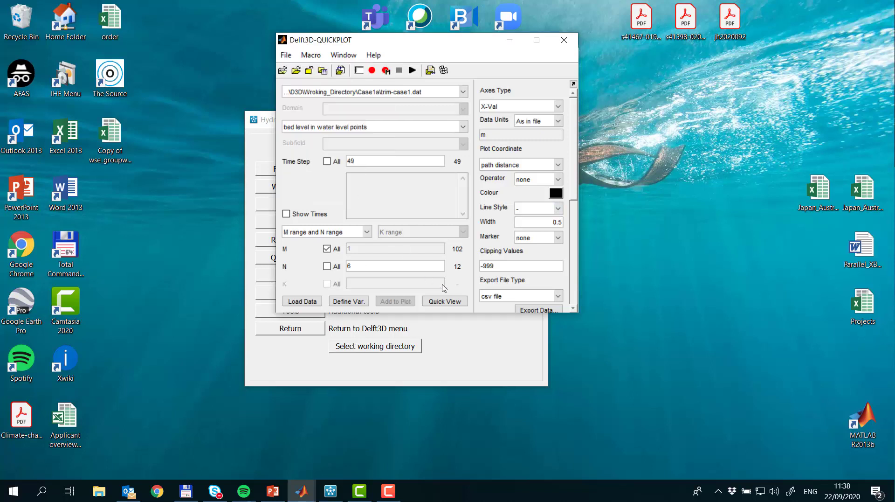
click(434, 301)
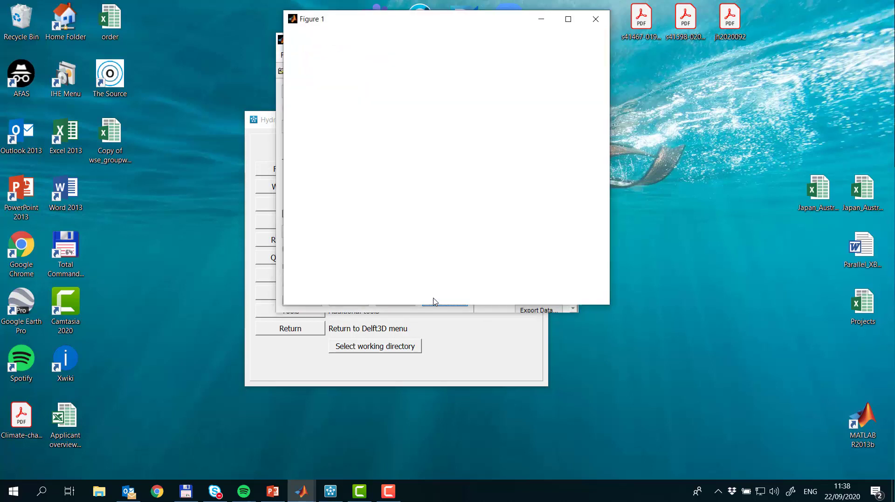
drag(453, 20, 191, 56)
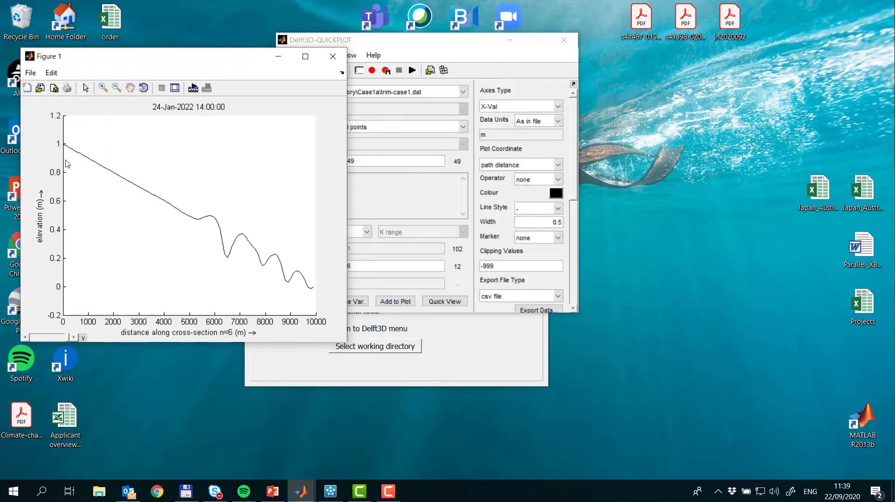
Add Case1b's bed level profile along N = 6 from trim-case1b.dat to the same plot as a red line
drag(429, 44, 639, 50)
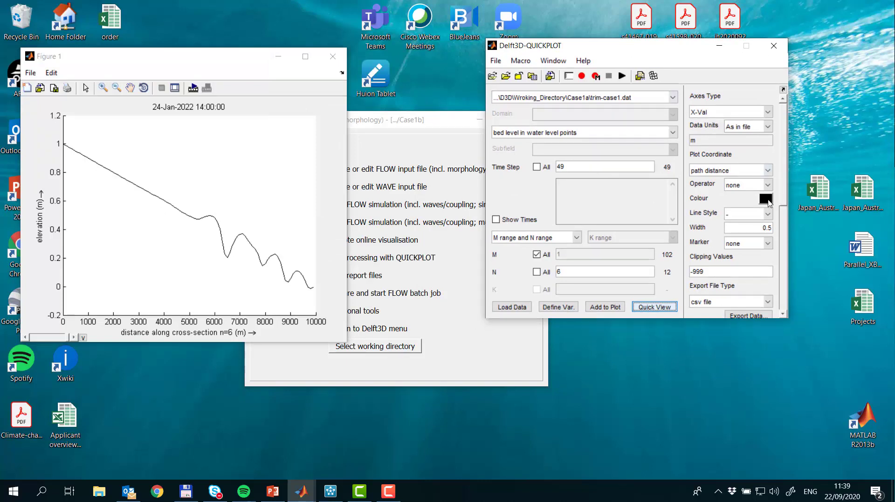
click(767, 200)
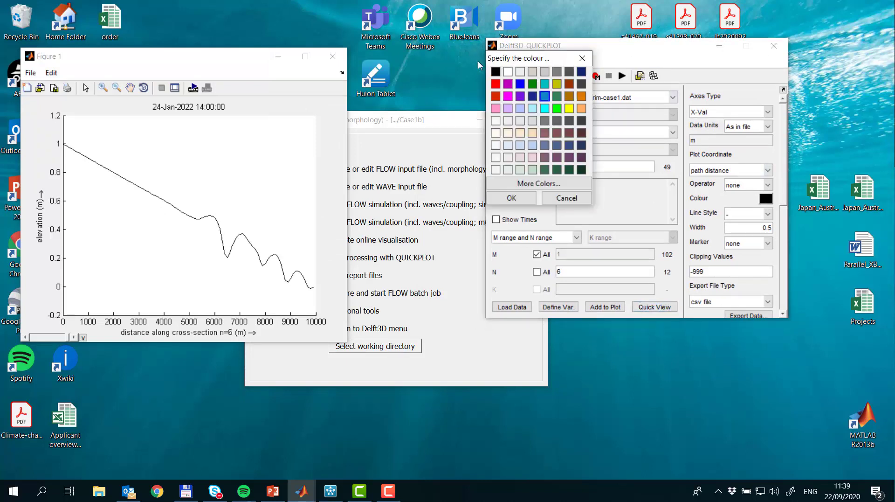
click(511, 199)
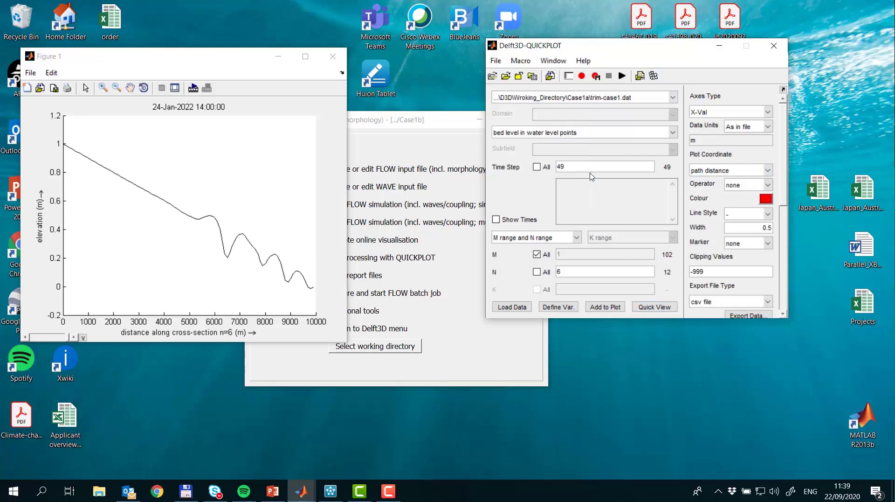
click(618, 102)
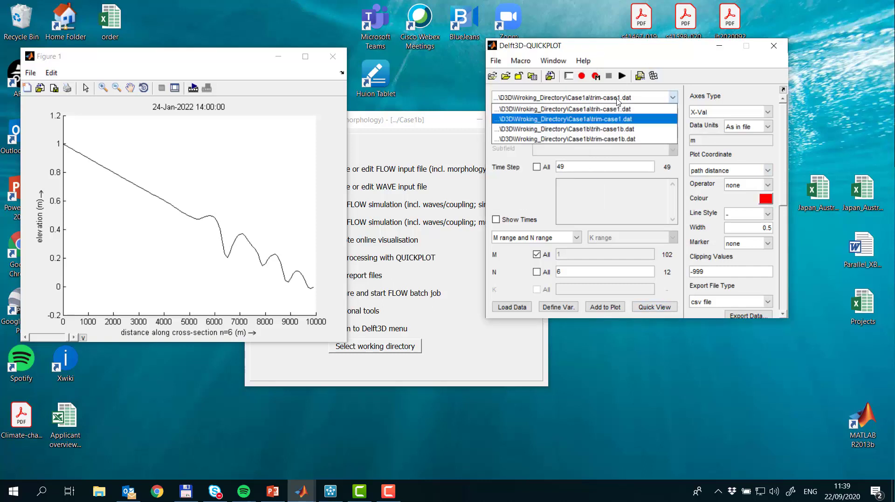
click(614, 139)
click(613, 307)
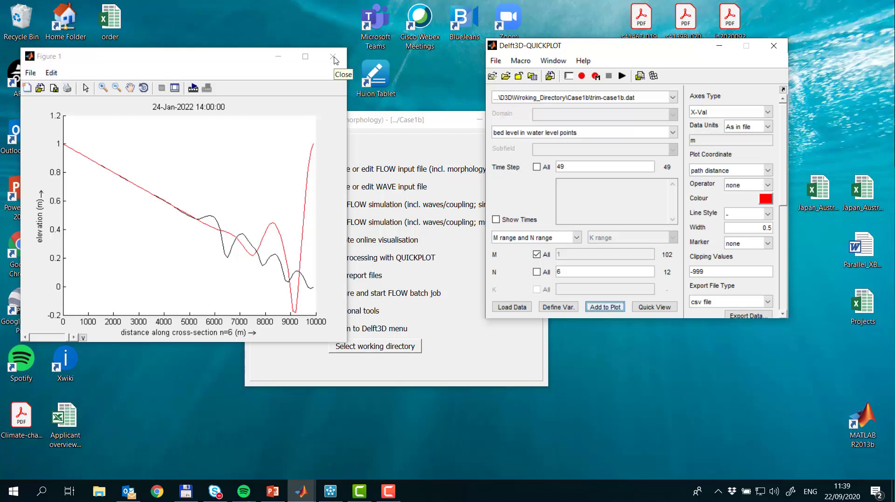
Close the profile figure and select cumulative total transport of Sediment1 from Case1a's trih-case1.dat
click(334, 58)
click(595, 98)
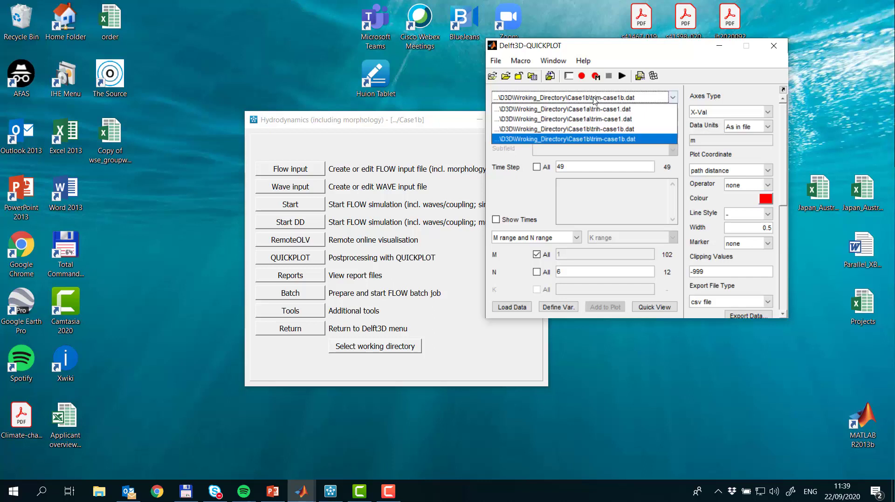
click(647, 110)
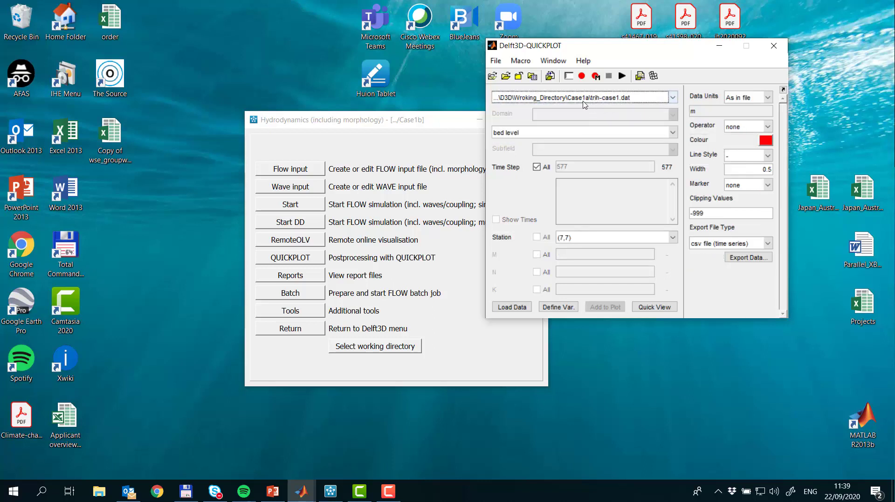
click(615, 133)
scroll(609, 275, down, 5)
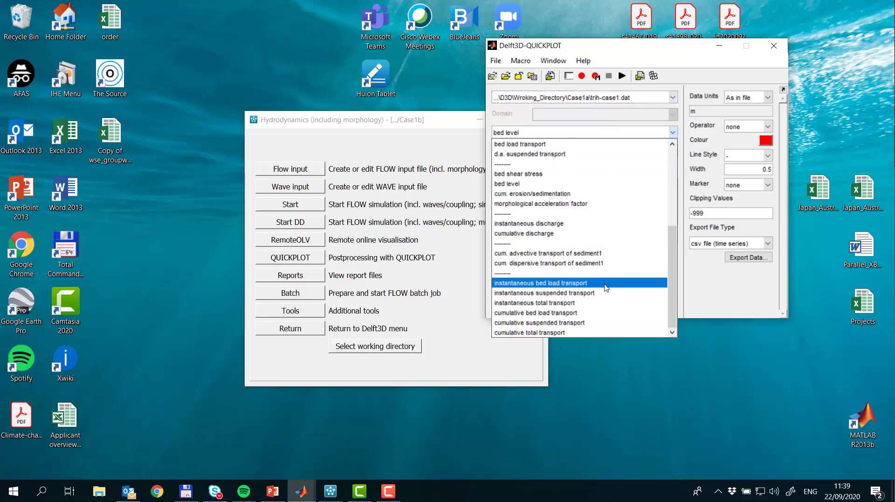
click(608, 333)
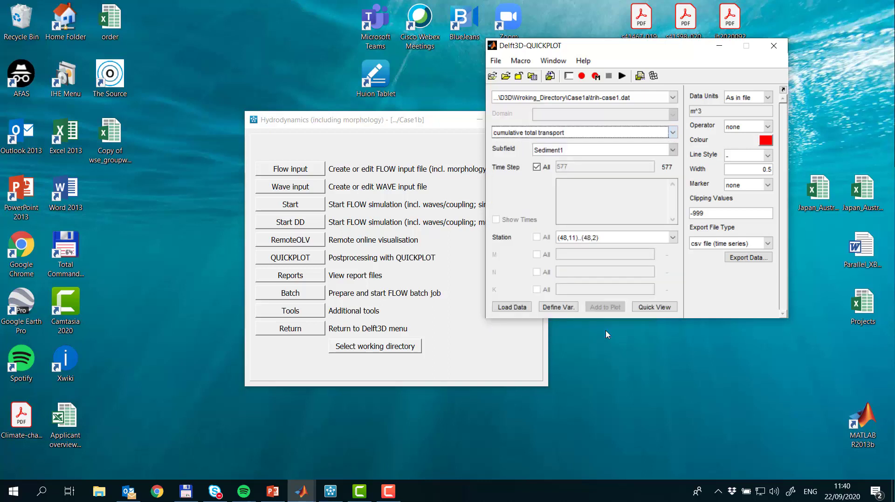
click(647, 151)
click(648, 151)
click(648, 151)
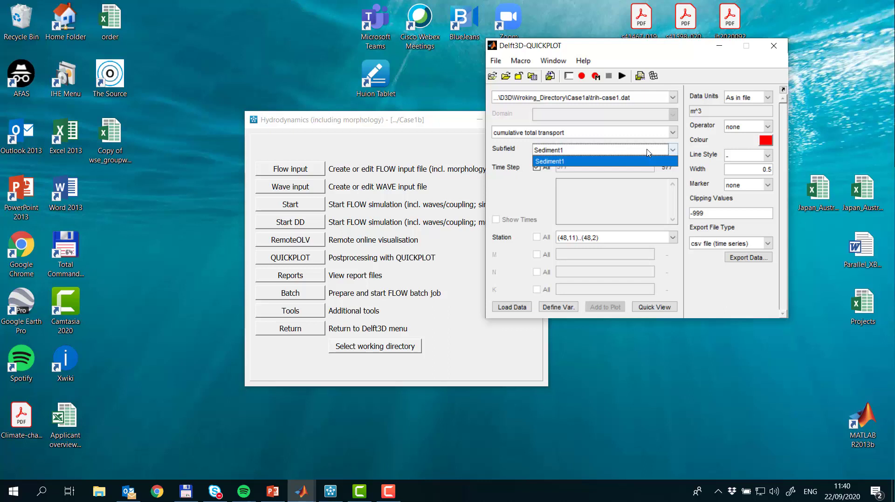
click(647, 151)
Plot the Sediment1 transport through cross-section (48,11)..(48,2) as a black line in a separate figure
click(765, 140)
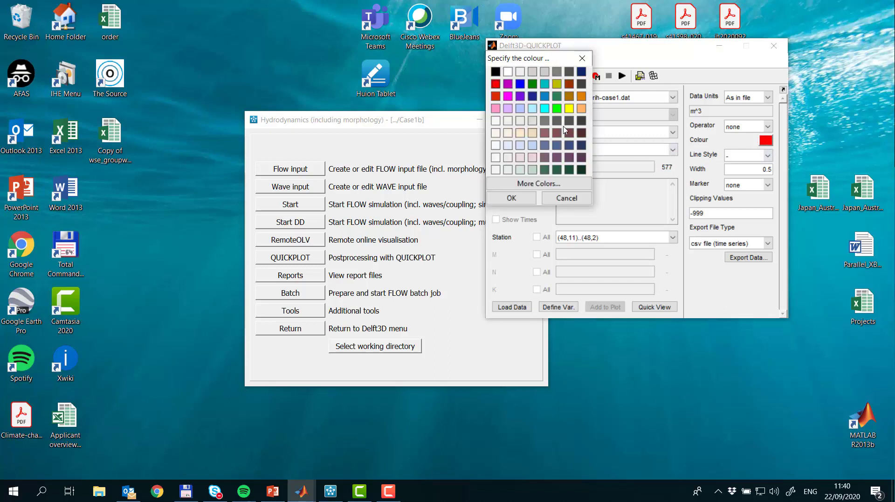
click(495, 71)
click(511, 198)
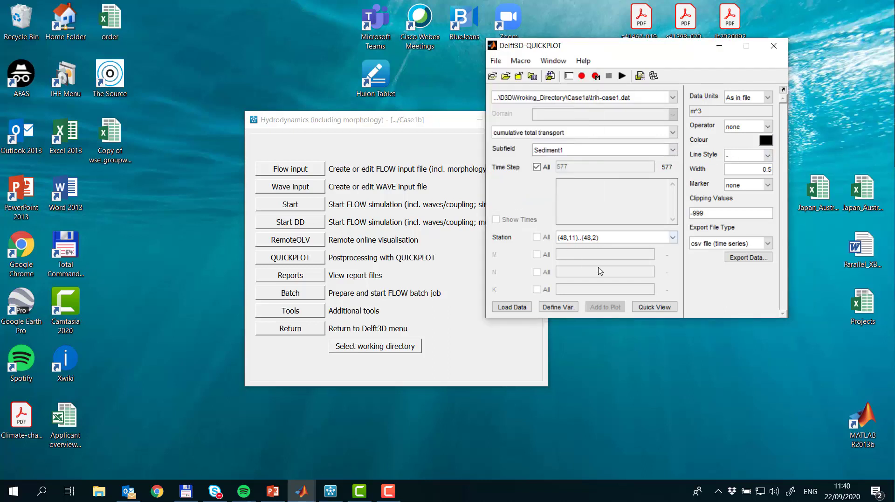
click(653, 307)
drag(413, 26, 251, 39)
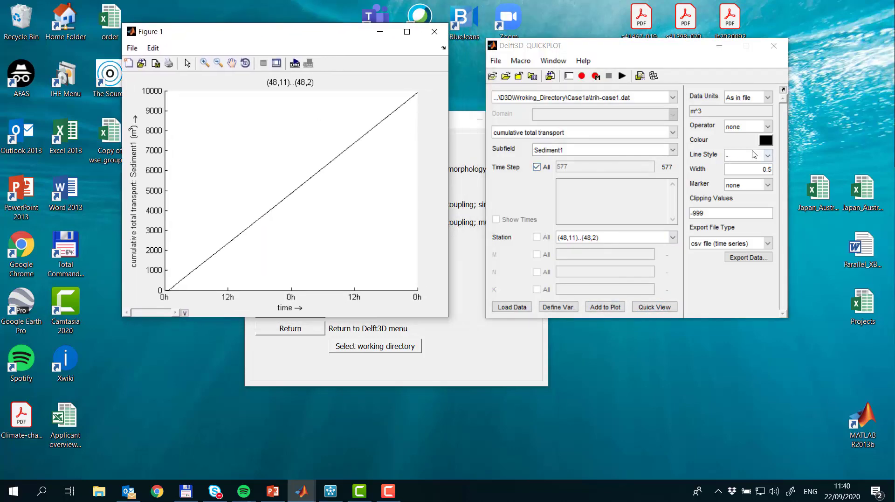
Add Case1b's cumulative total transport for the sum of all fractions from trih-case1b.dat to the plot as a red line
click(766, 140)
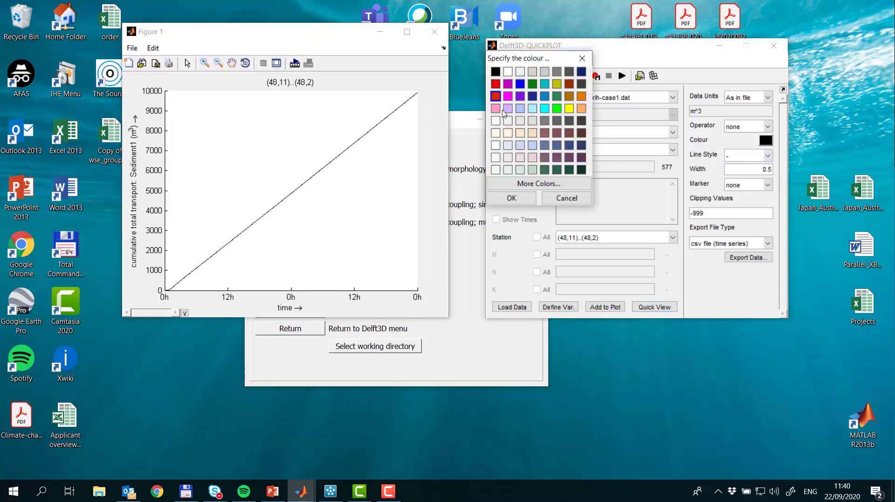
click(513, 198)
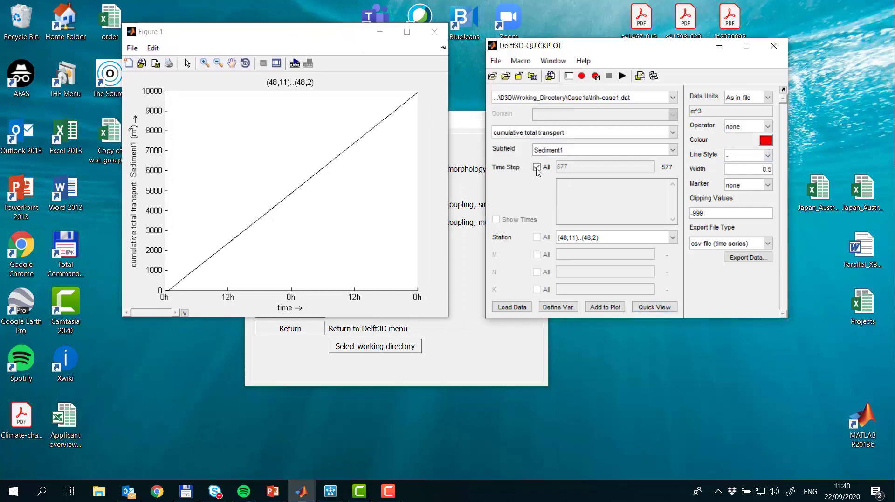
click(581, 98)
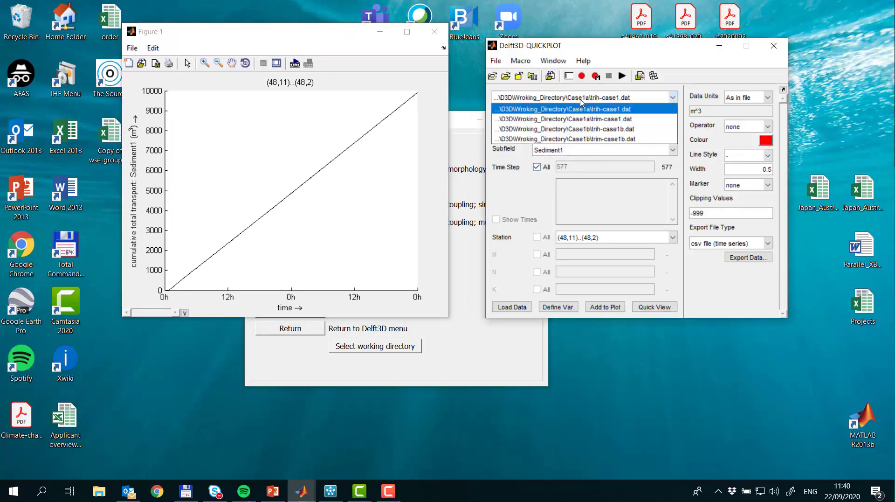
click(611, 131)
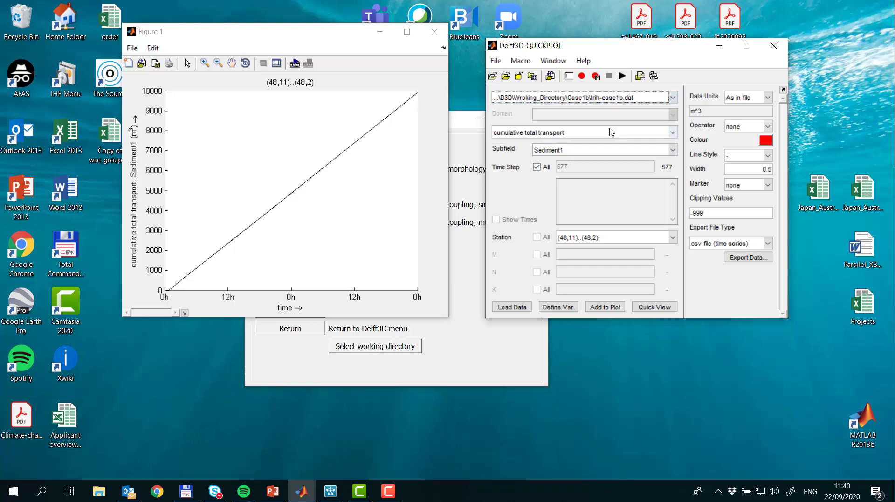
click(594, 154)
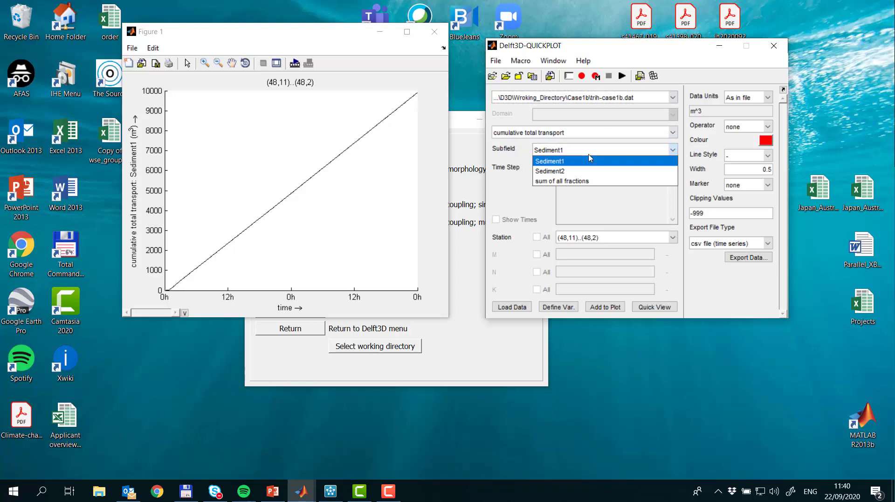
click(577, 184)
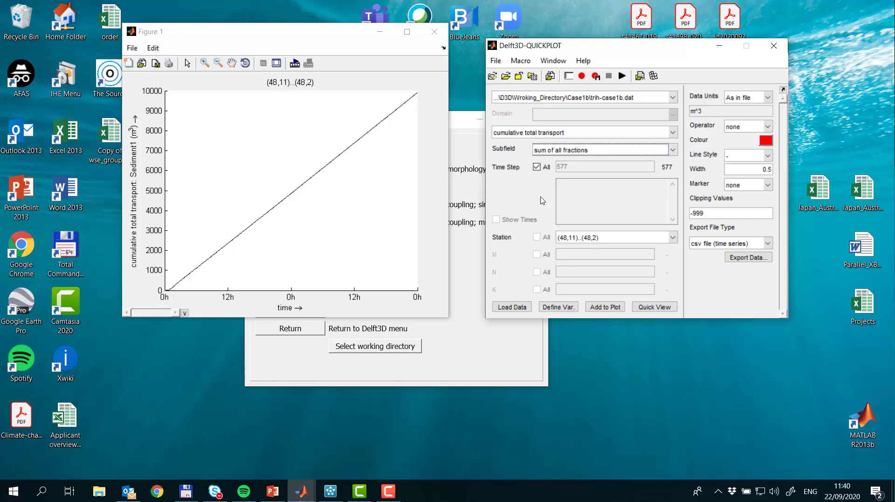
click(617, 308)
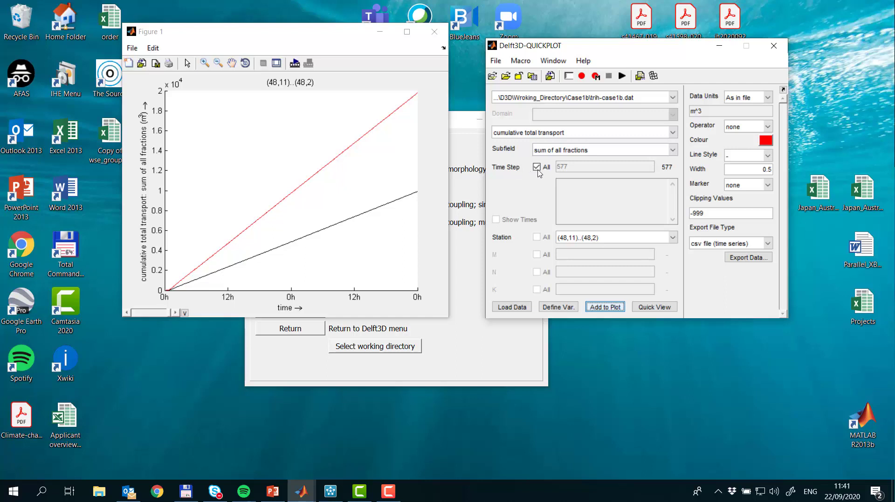
Add Case1b's cumulative total transport of Sediment1 to the same plot as a bright green line
click(635, 152)
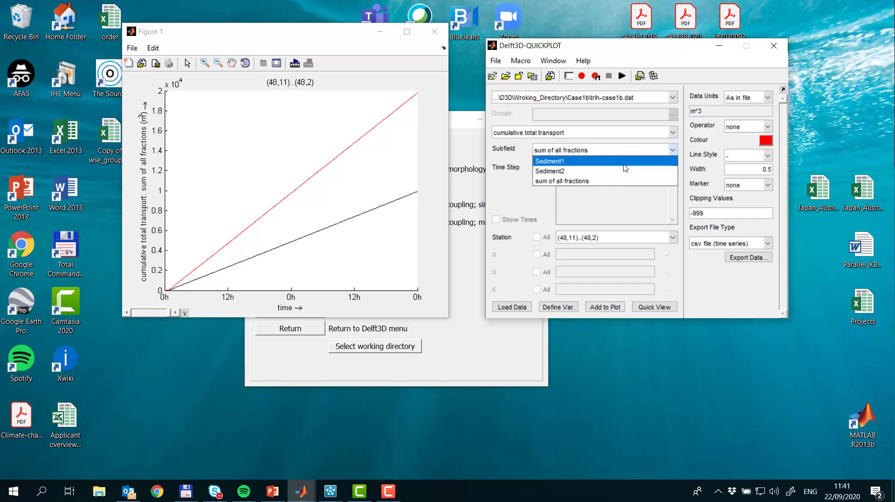
click(624, 161)
click(762, 142)
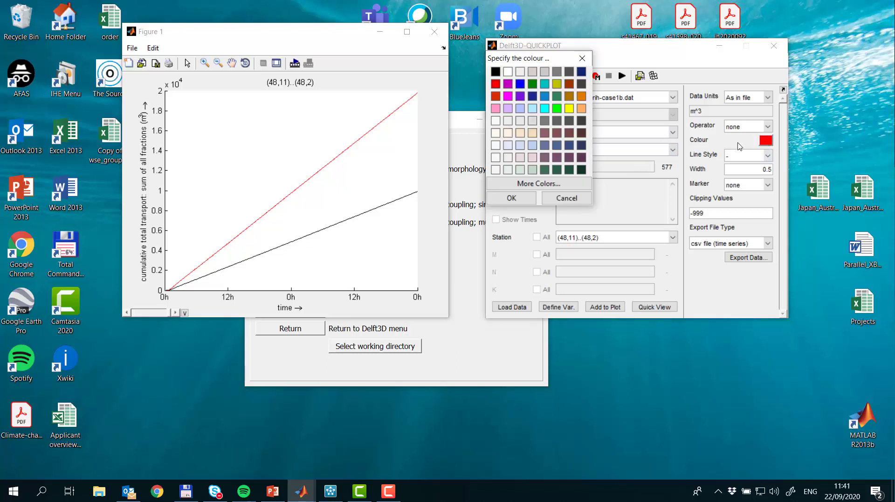
click(556, 110)
click(526, 200)
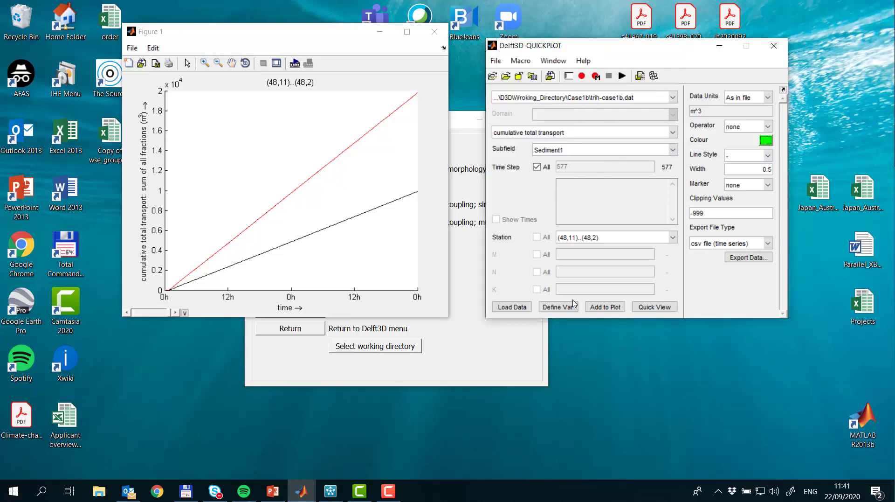
click(600, 309)
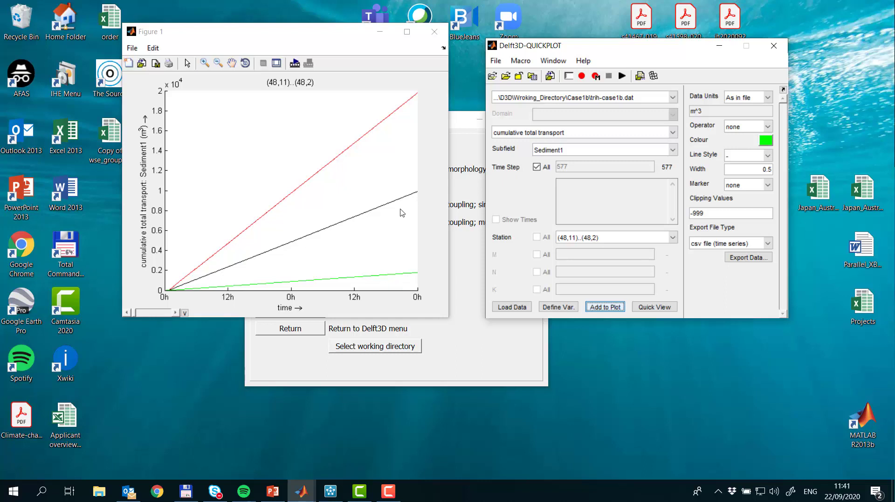
Add Case1b's cumulative total transport of Sediment2 to the same plot as a magenta line
click(613, 149)
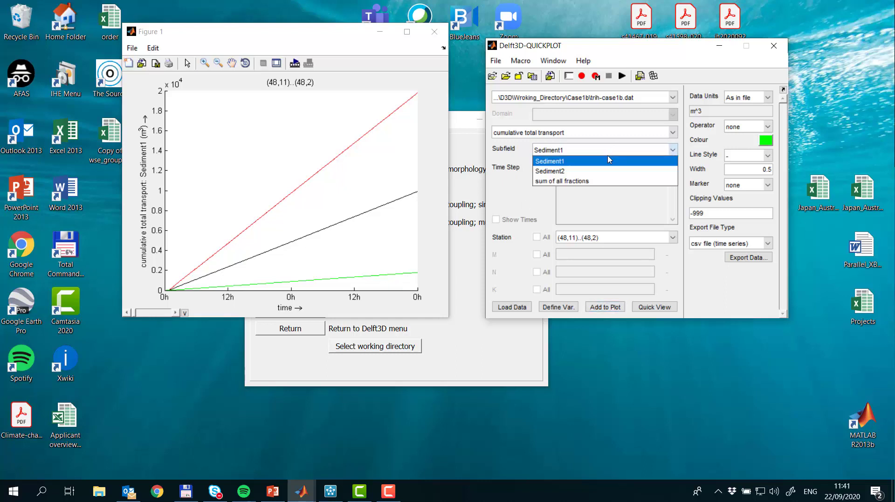
click(607, 171)
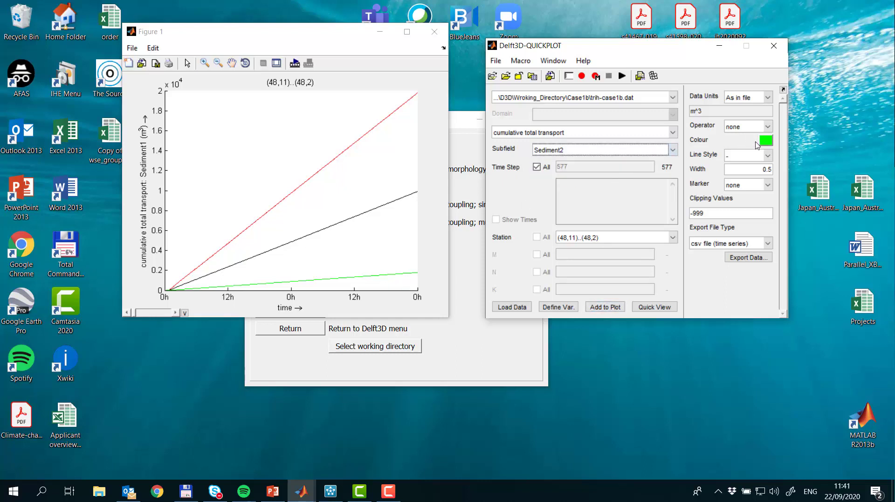
click(767, 141)
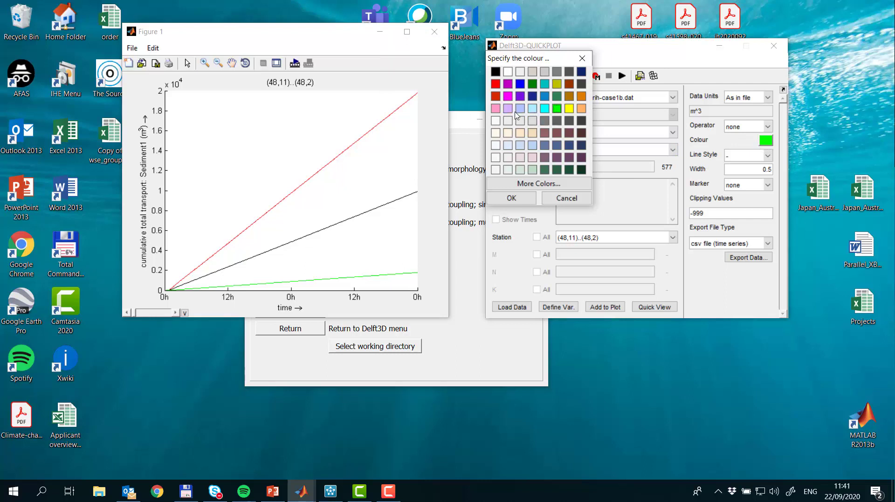
click(507, 96)
click(524, 197)
click(600, 308)
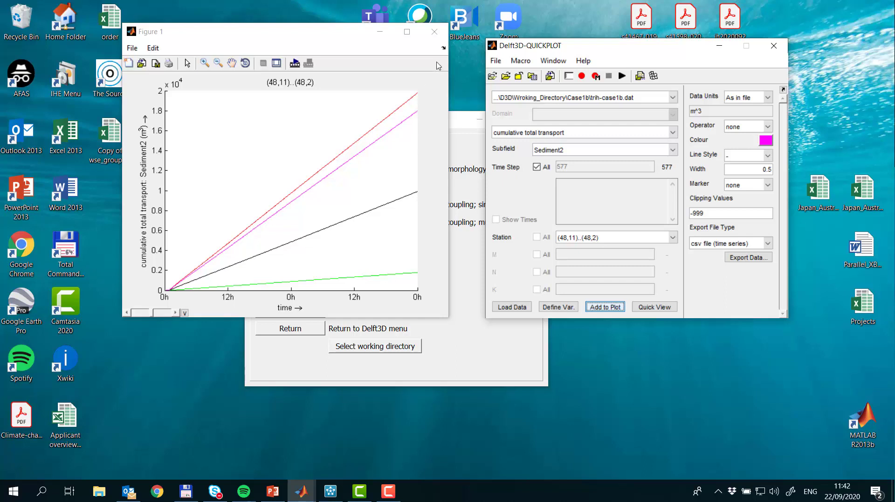
Close the cumulative transport figure and select Case1b's instantaneous total transport for the sum of all fractions
click(435, 33)
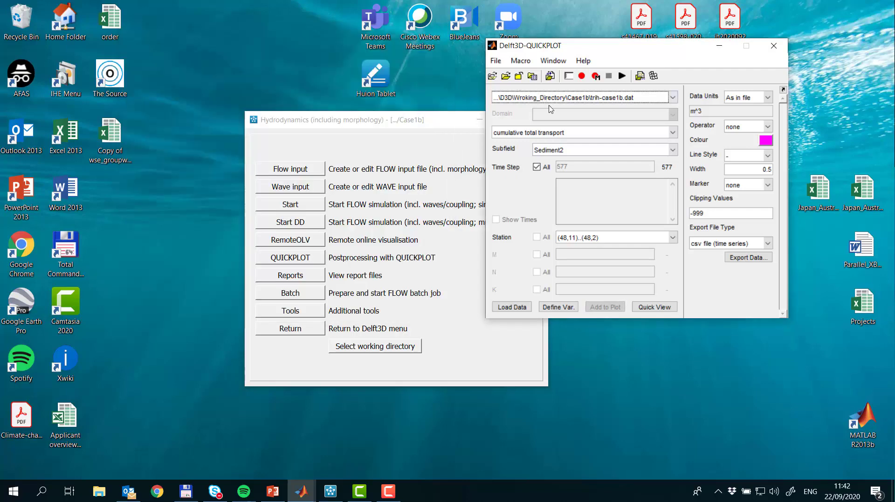
click(562, 134)
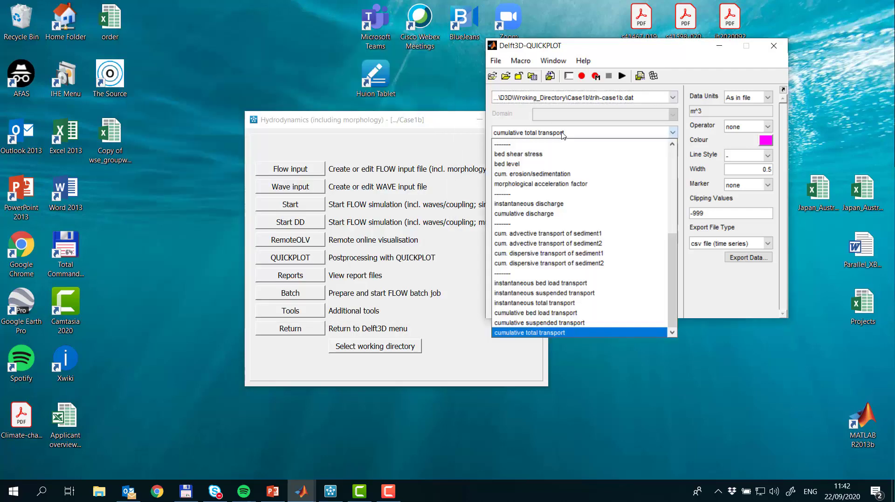
click(614, 306)
click(617, 150)
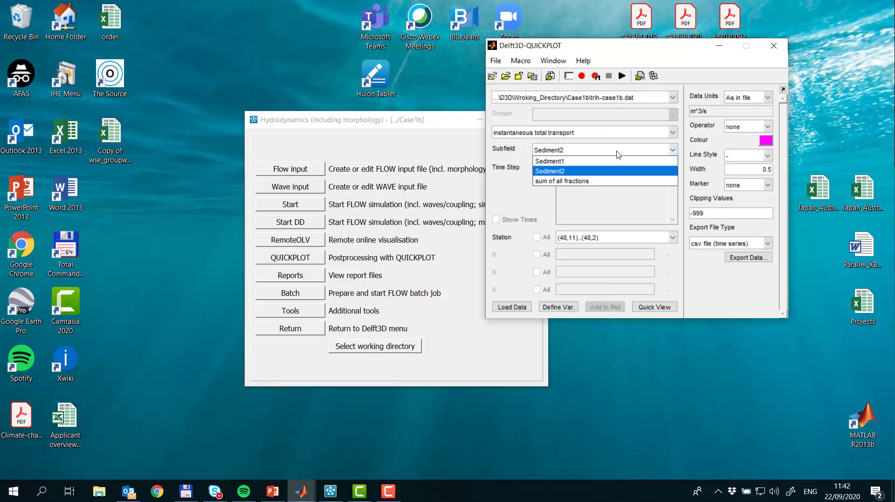
click(616, 181)
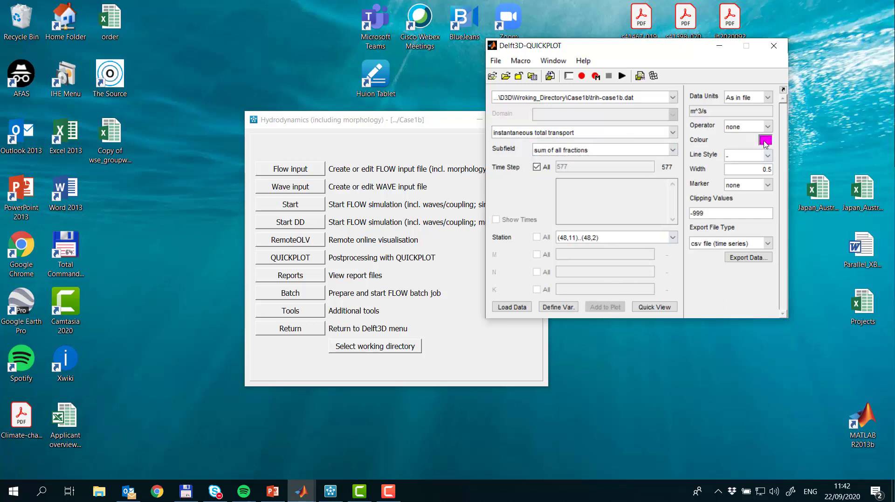
Plot the summed instantaneous transport through (48,11)..(48,2) as a red line in a separate figure, moved clear of the QUICKPLOT window
click(765, 140)
click(495, 84)
click(511, 197)
click(646, 309)
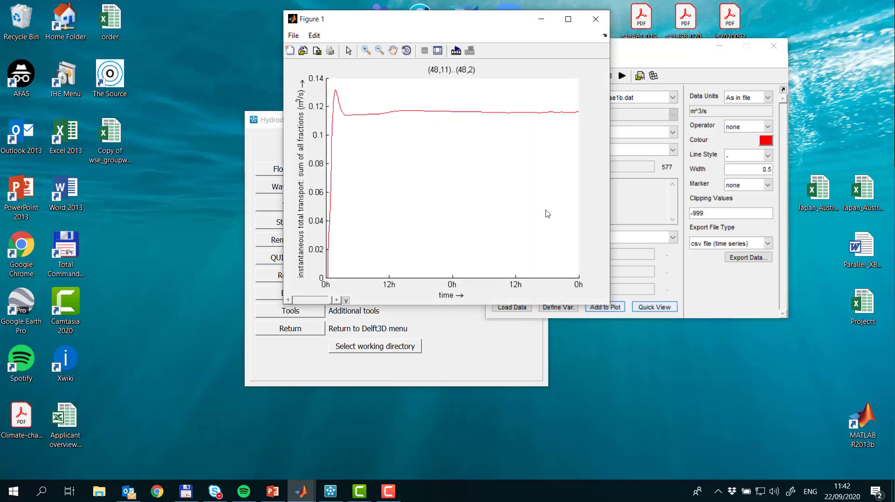
drag(443, 24, 302, 53)
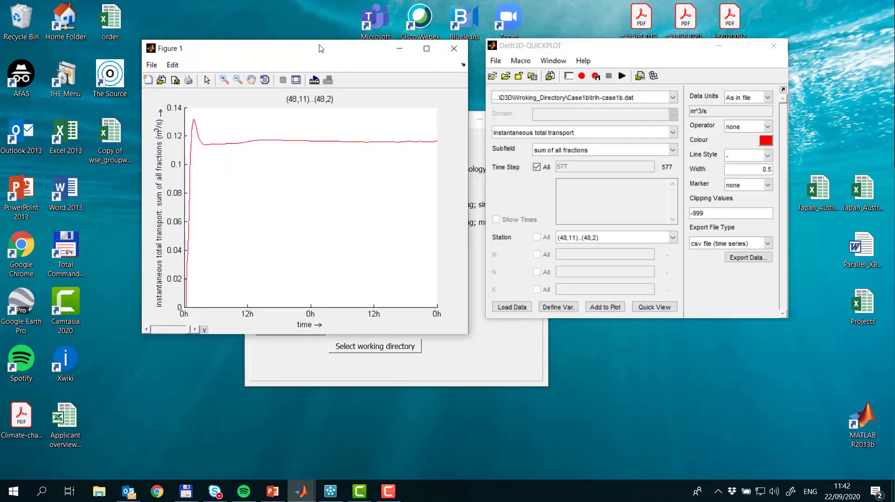
Add Case1a's instantaneous total transport of Sediment1 from trih-case1.dat to the same plot as a black line
click(618, 135)
click(618, 134)
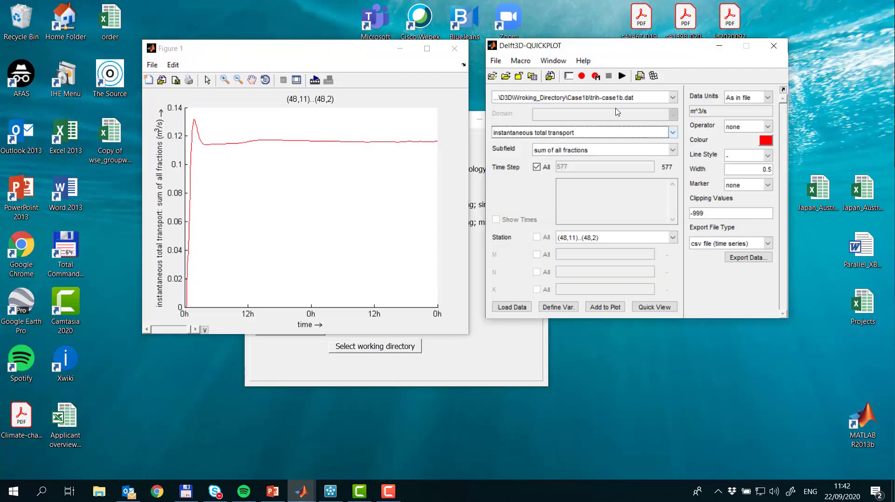
click(620, 98)
click(615, 109)
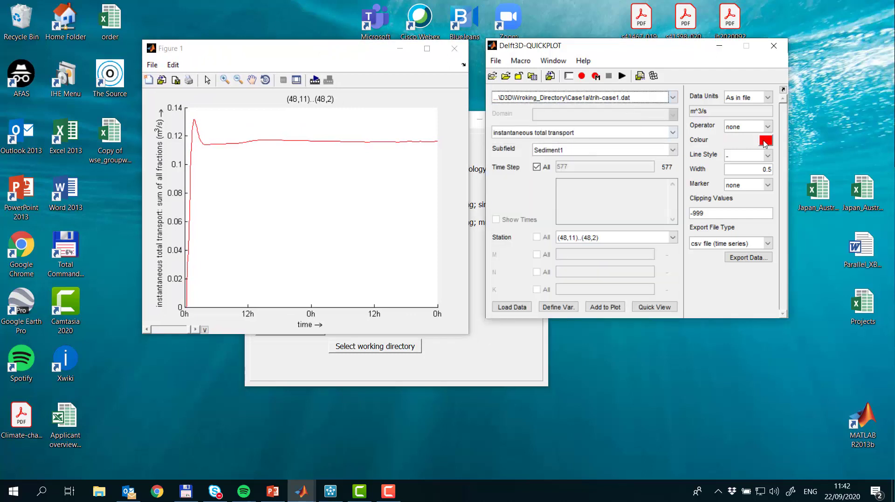
click(766, 140)
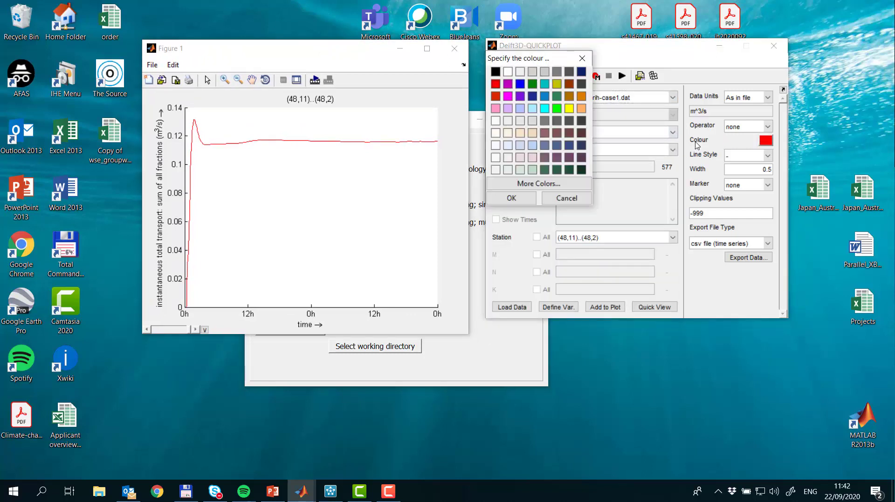
click(517, 199)
click(595, 150)
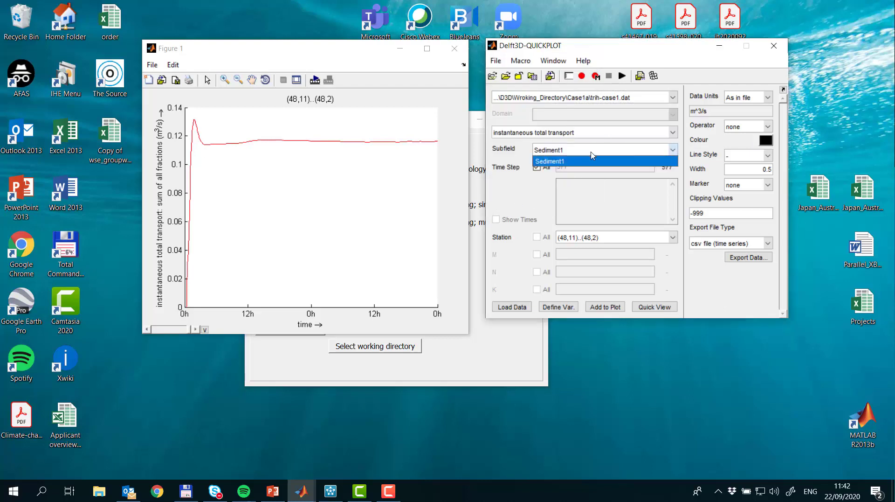
click(595, 150)
click(605, 308)
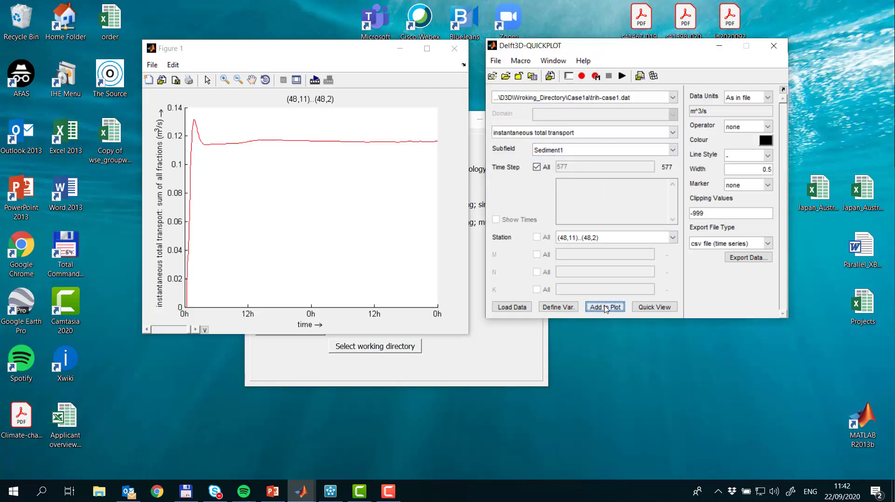